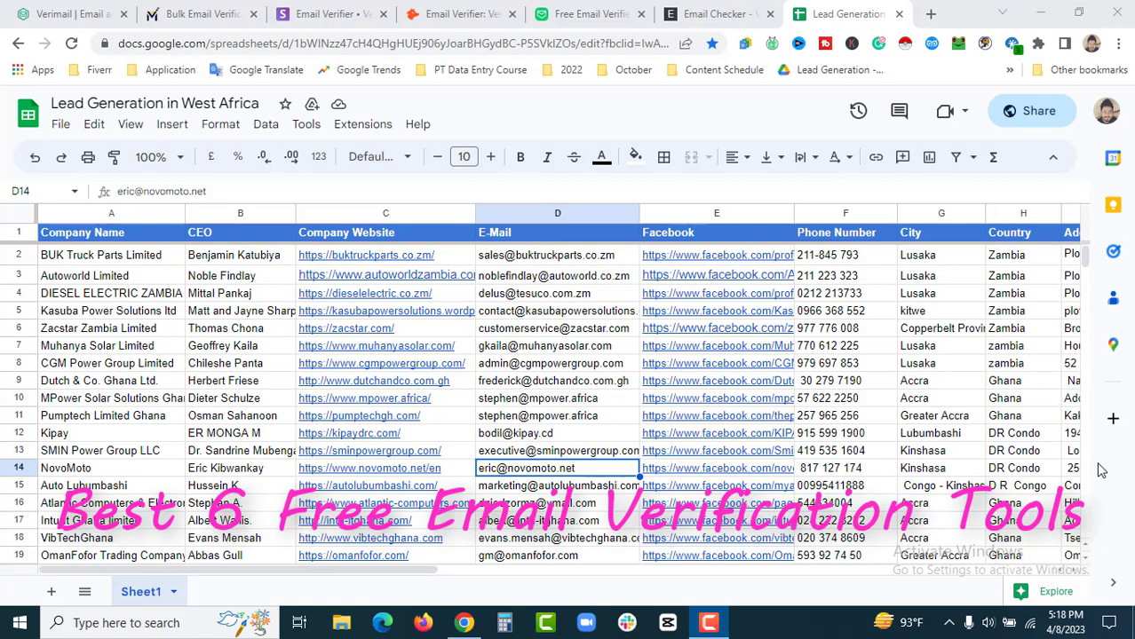
Step: Look over the Email Checker and Verimail home pages and the Lead Generation in West Africa spreadsheet
{"action": "left_click", "coordinate": [715, 14]}
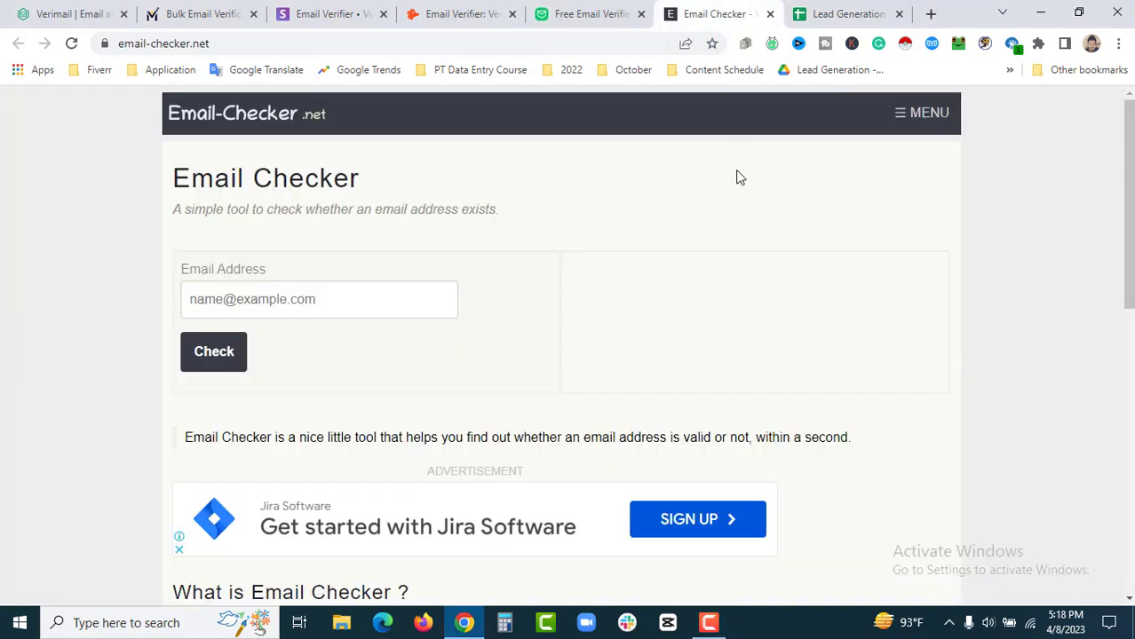
{"action": "left_click", "coordinate": [66, 13]}
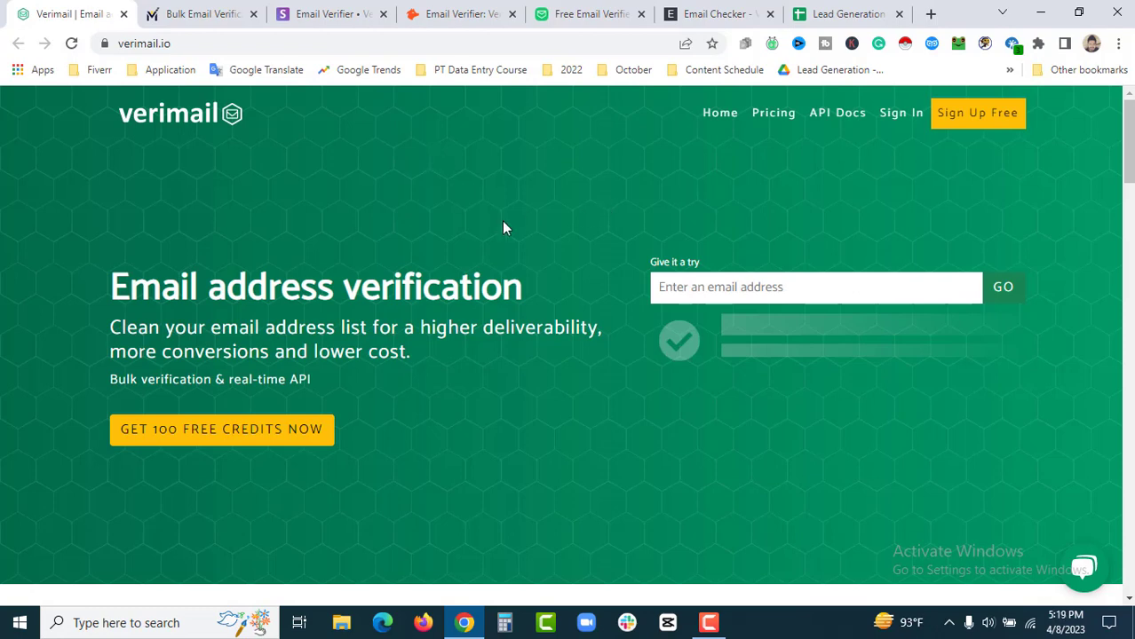
{"action": "left_click", "coordinate": [698, 12]}
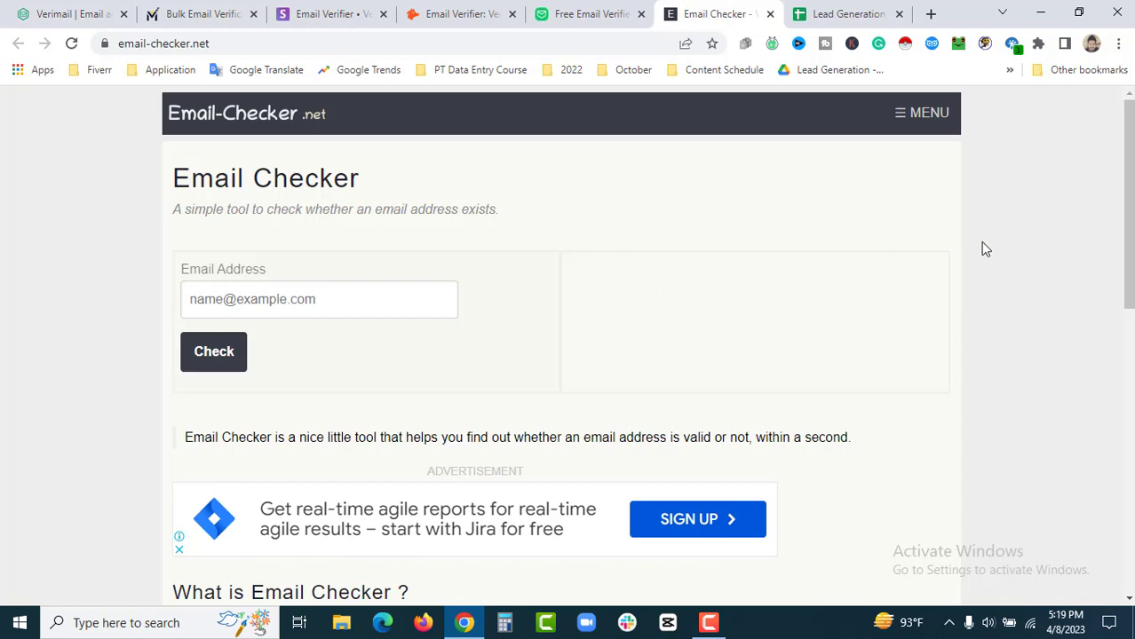
{"action": "left_click", "coordinate": [817, 10]}
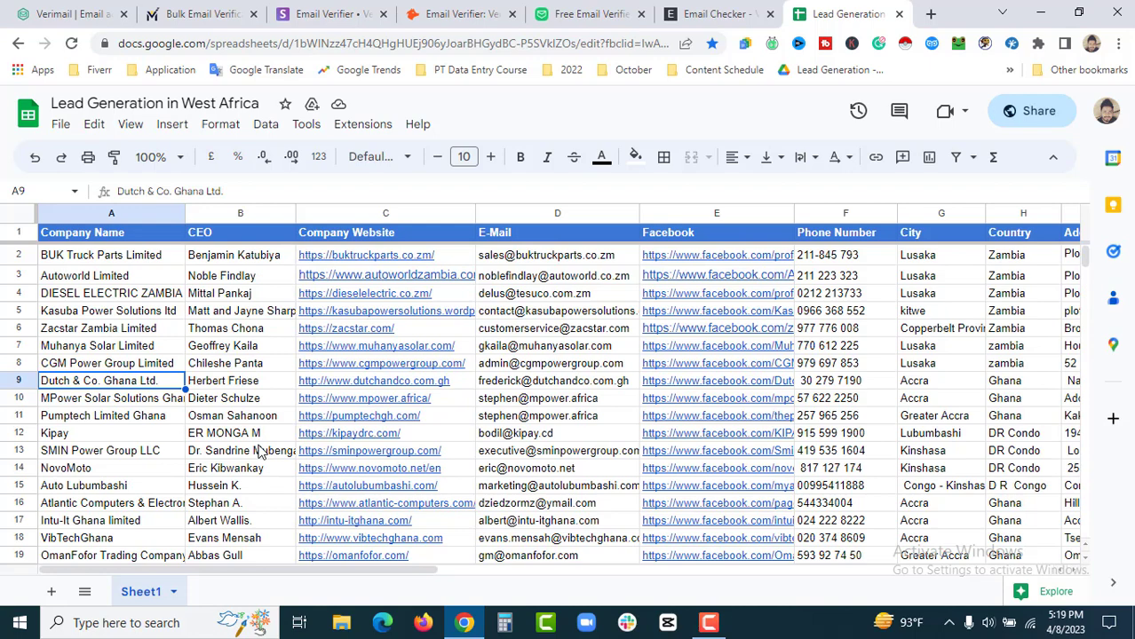
{"action": "mouse_move", "coordinate": [558, 404]}
{"action": "left_click", "coordinate": [242, 10]}
{"action": "left_click", "coordinate": [316, 7]}
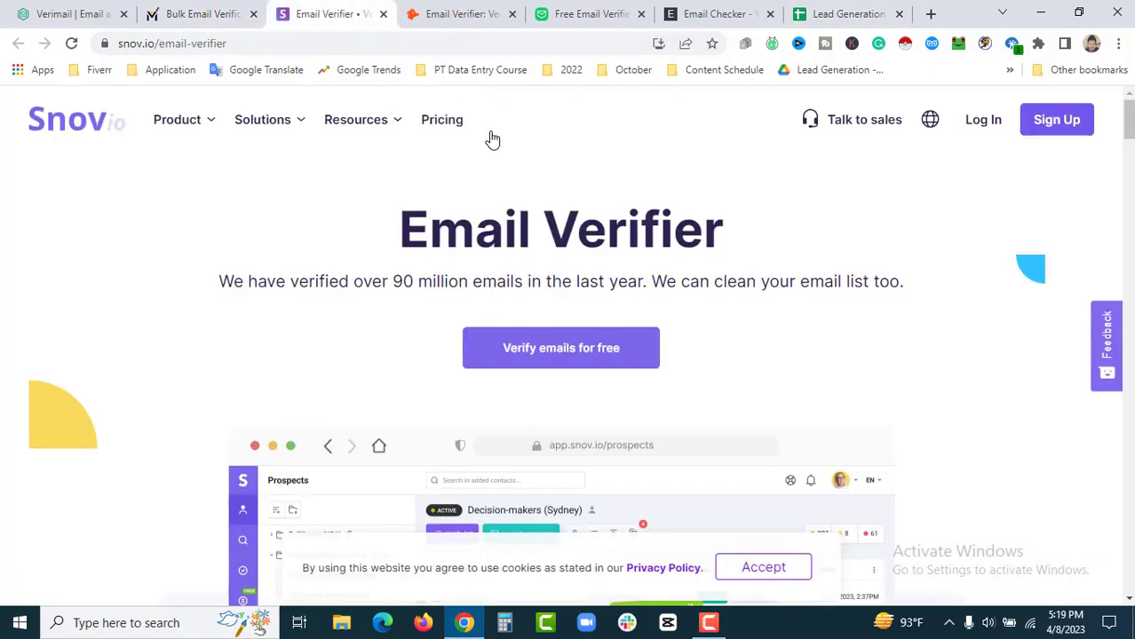
{"action": "left_click", "coordinate": [578, 9]}
{"action": "scroll", "coordinate": [760, 355], "scroll_direction": "down", "scroll_amount": 1}
{"action": "scroll", "coordinate": [761, 361], "scroll_direction": "down", "scroll_amount": 8}
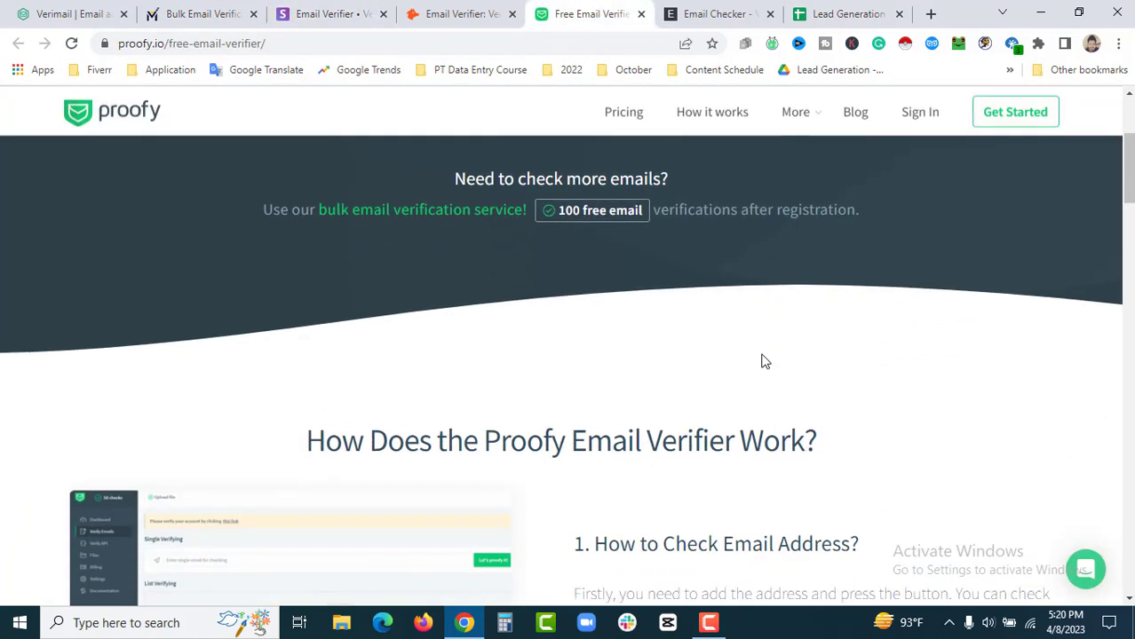
{"action": "scroll", "coordinate": [785, 400], "scroll_direction": "down", "scroll_amount": 3}
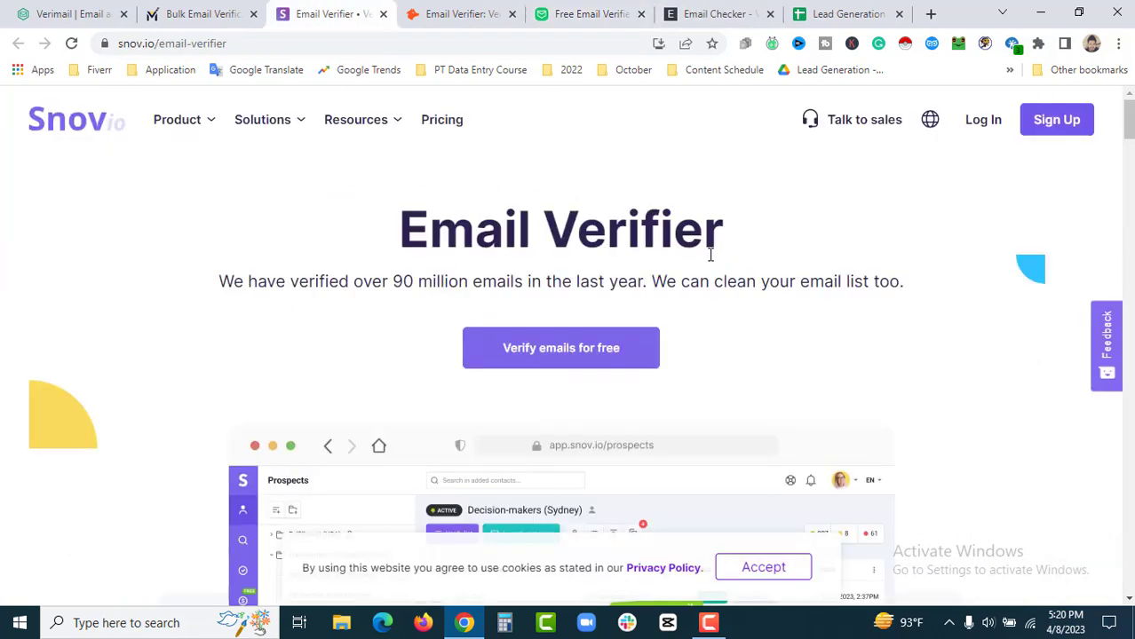
{"action": "left_click", "coordinate": [200, 13]}
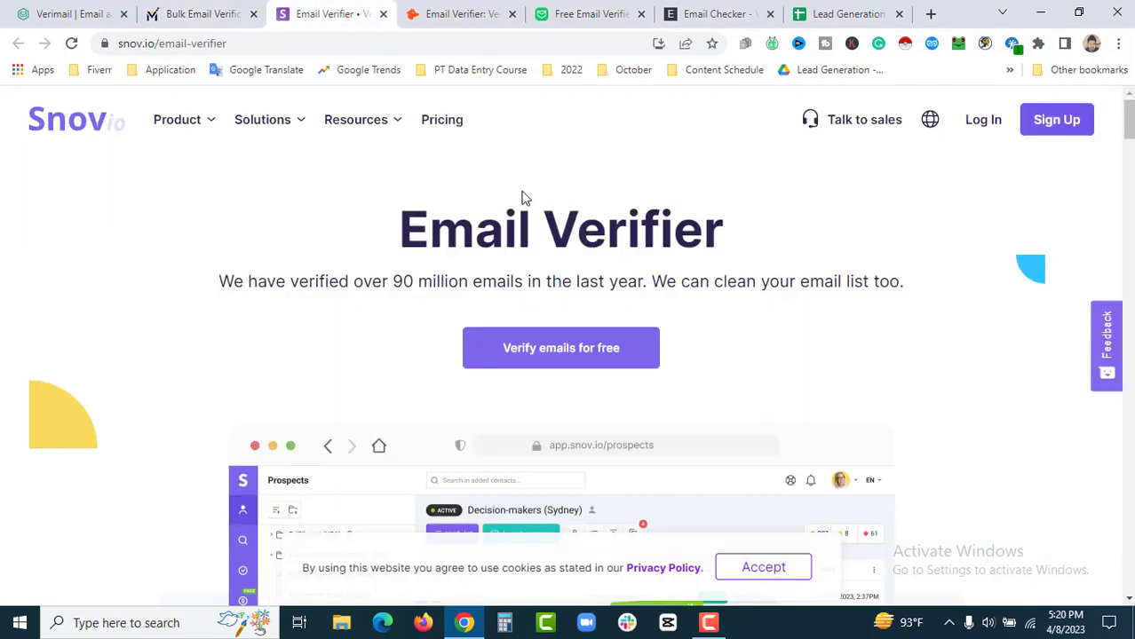
{"action": "left_click", "coordinate": [218, 14]}
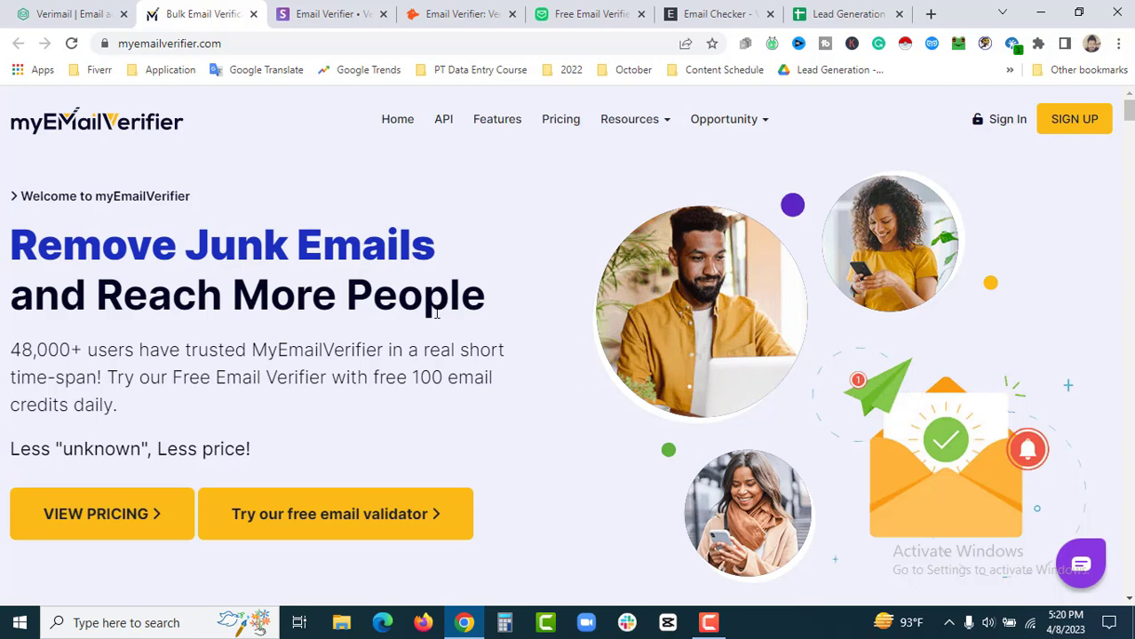
Step: Go through the Verimail, myEmailVerifier, Snov.io, Hunter and Email Checker pages in order, ending at the lead spreadsheet
{"action": "left_click", "coordinate": [100, 11]}
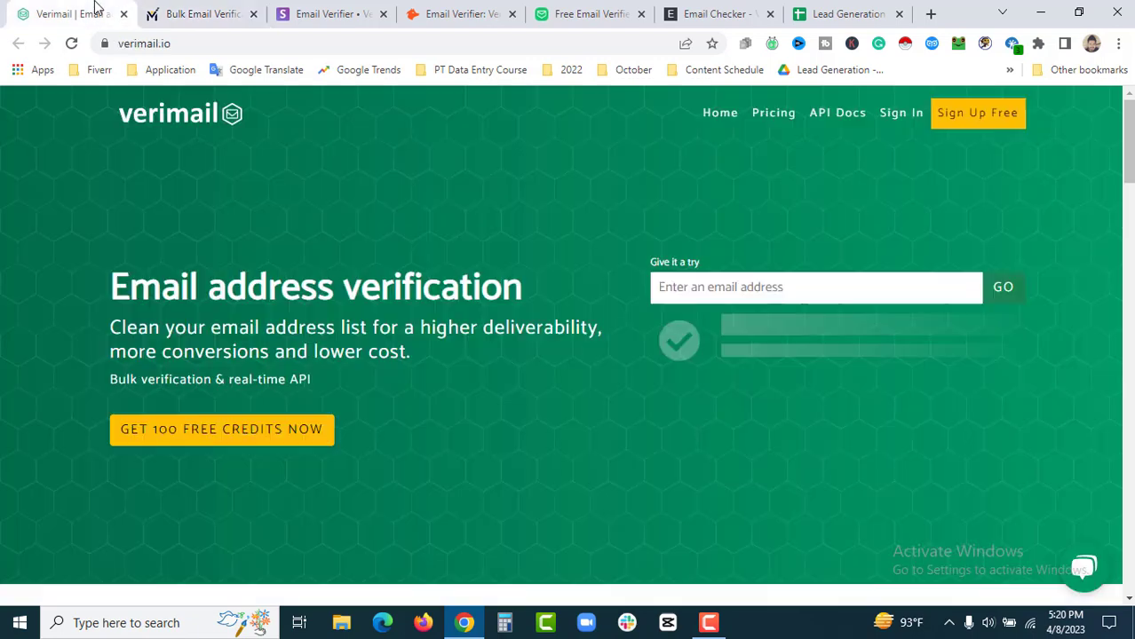
{"action": "left_click", "coordinate": [190, 11]}
{"action": "left_click", "coordinate": [302, 6]}
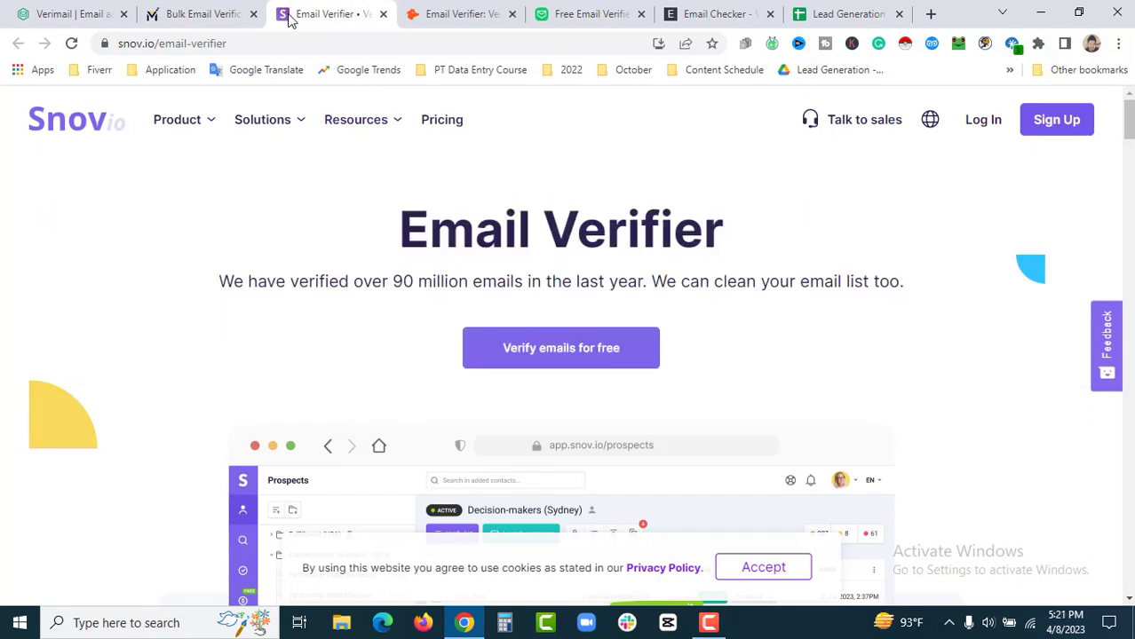
{"action": "mouse_move", "coordinate": [507, 223]}
{"action": "left_click", "coordinate": [458, 14]}
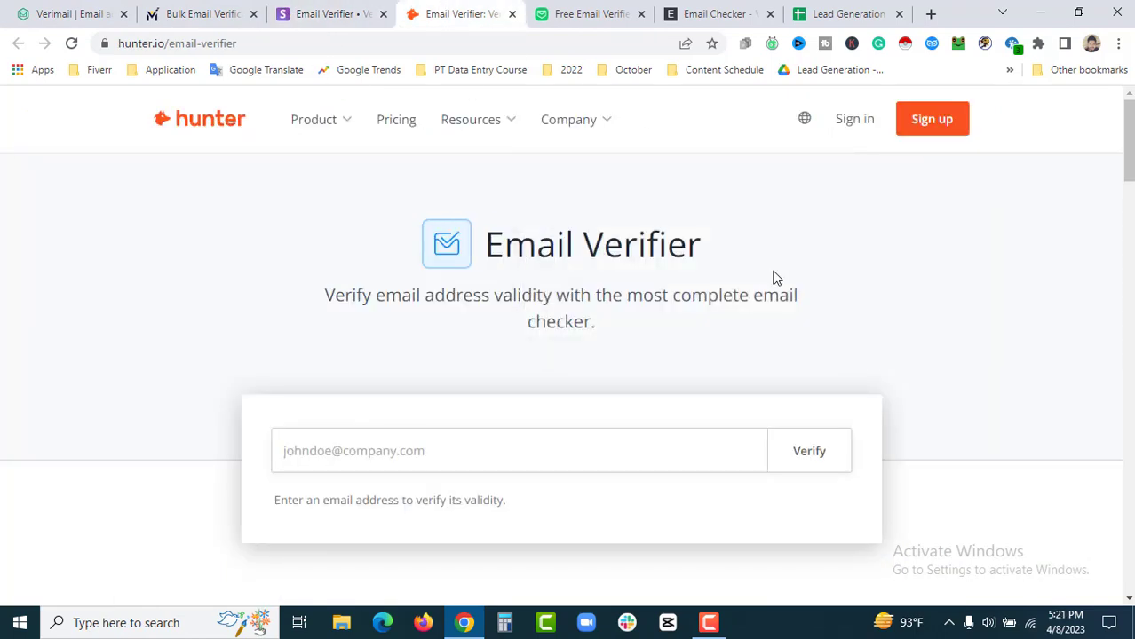
{"action": "left_click", "coordinate": [693, 11]}
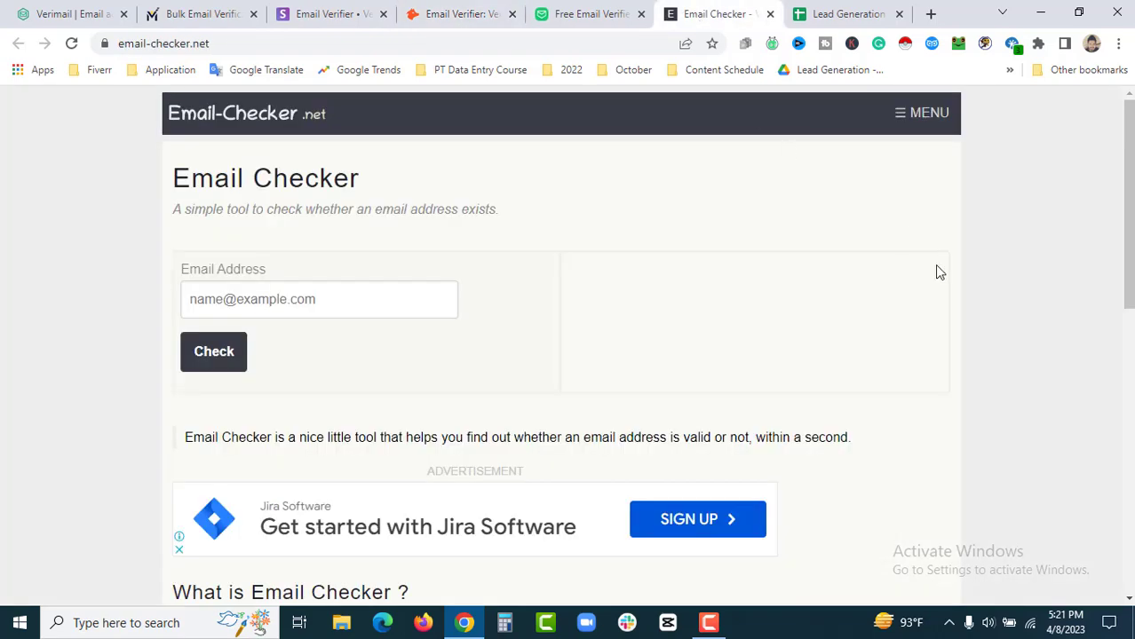
{"action": "left_click", "coordinate": [843, 12]}
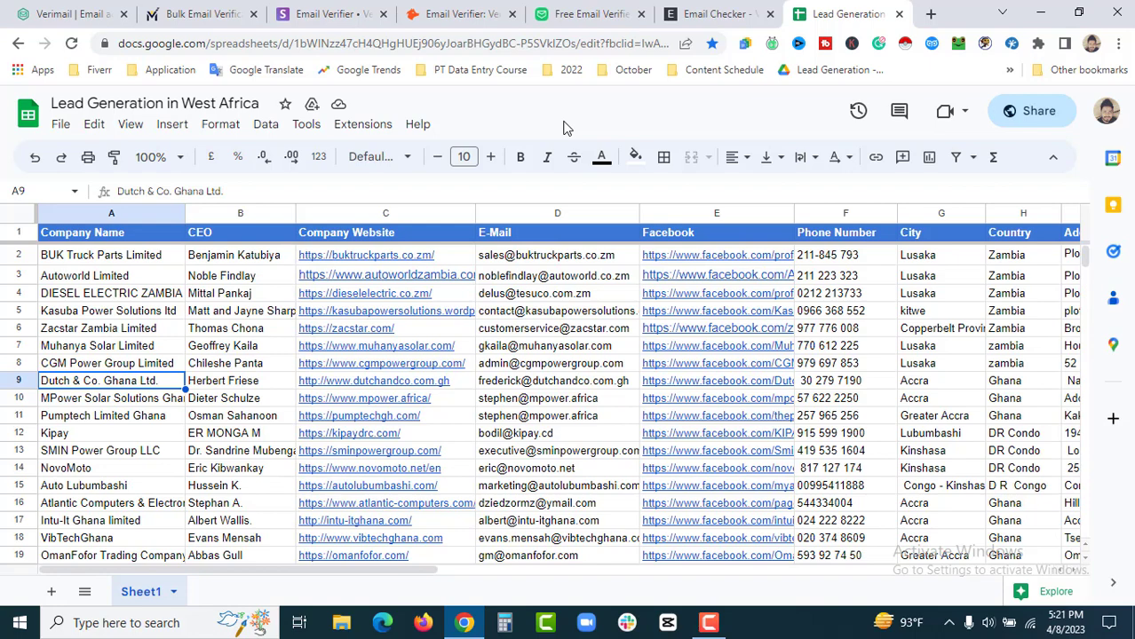
Step: Read the Hunter email verifier page's feature description and look at Proofy's free email verifier page
{"action": "left_click", "coordinate": [453, 14]}
{"action": "left_click", "coordinate": [584, 13]}
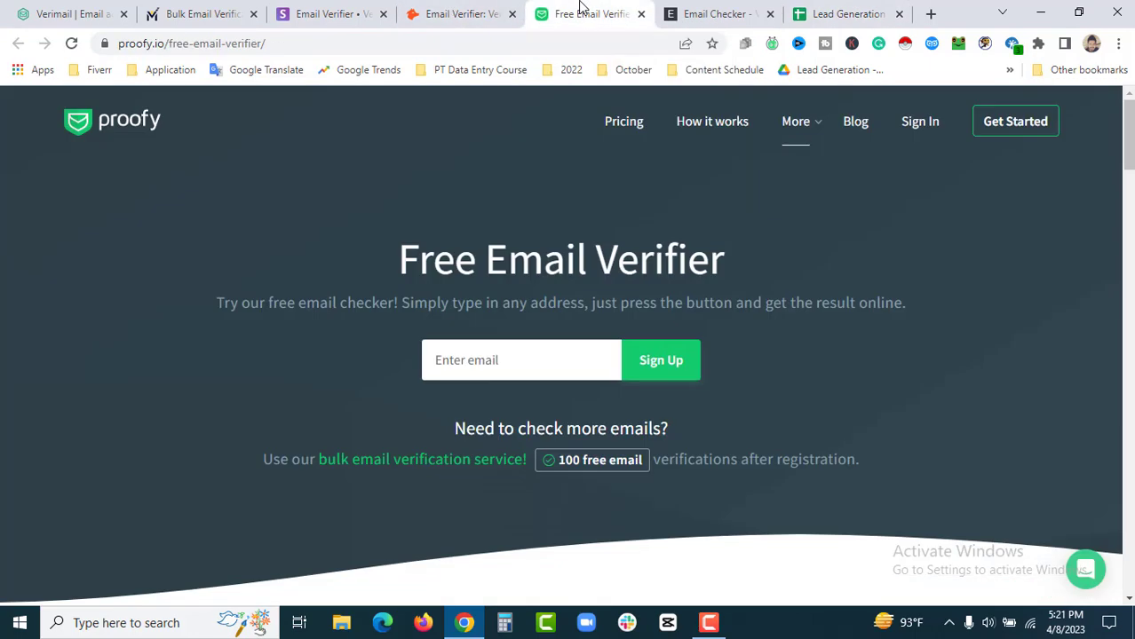
{"action": "left_click", "coordinate": [453, 10]}
{"action": "mouse_move", "coordinate": [480, 119]}
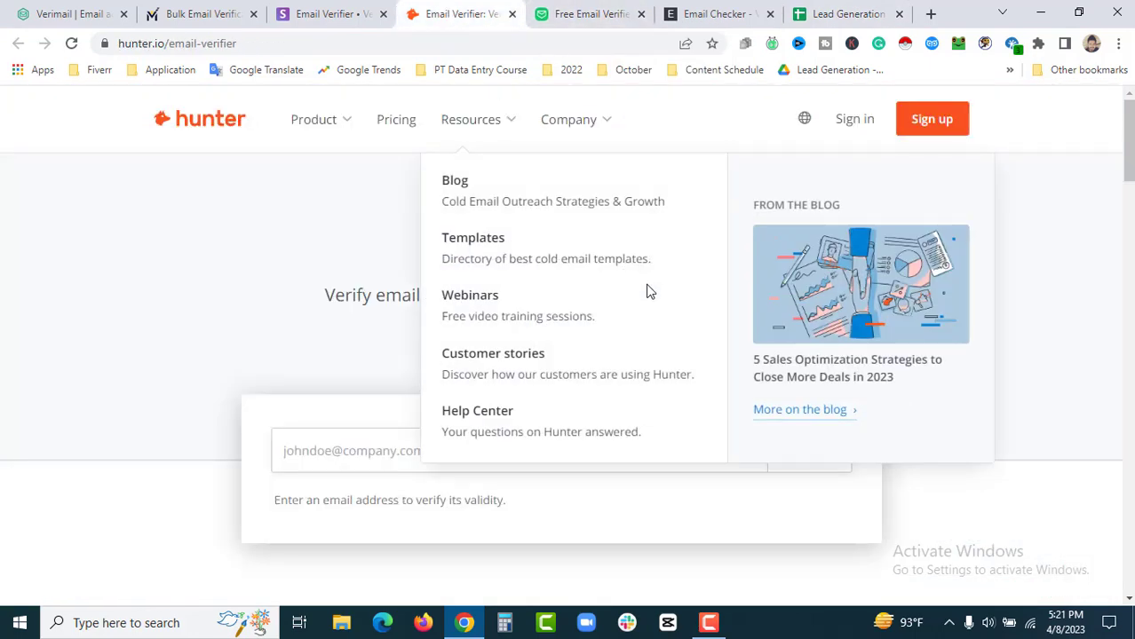
{"action": "scroll", "coordinate": [648, 318], "scroll_direction": "down", "scroll_amount": 6}
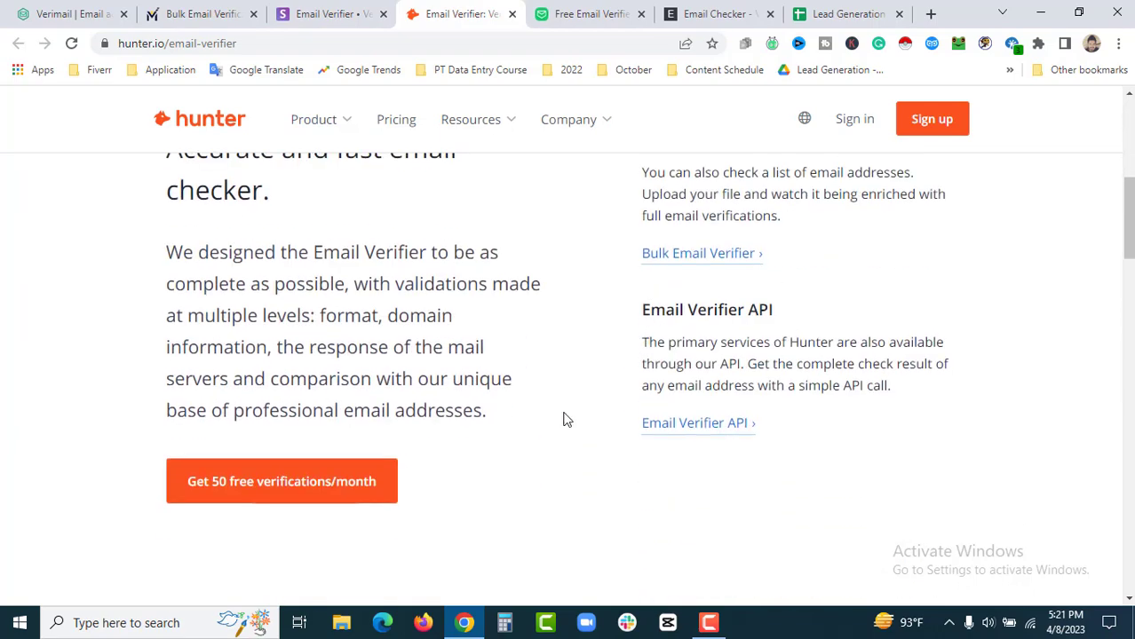
{"action": "scroll", "coordinate": [562, 420], "scroll_direction": "up", "scroll_amount": 6}
{"action": "left_click", "coordinate": [587, 13]}
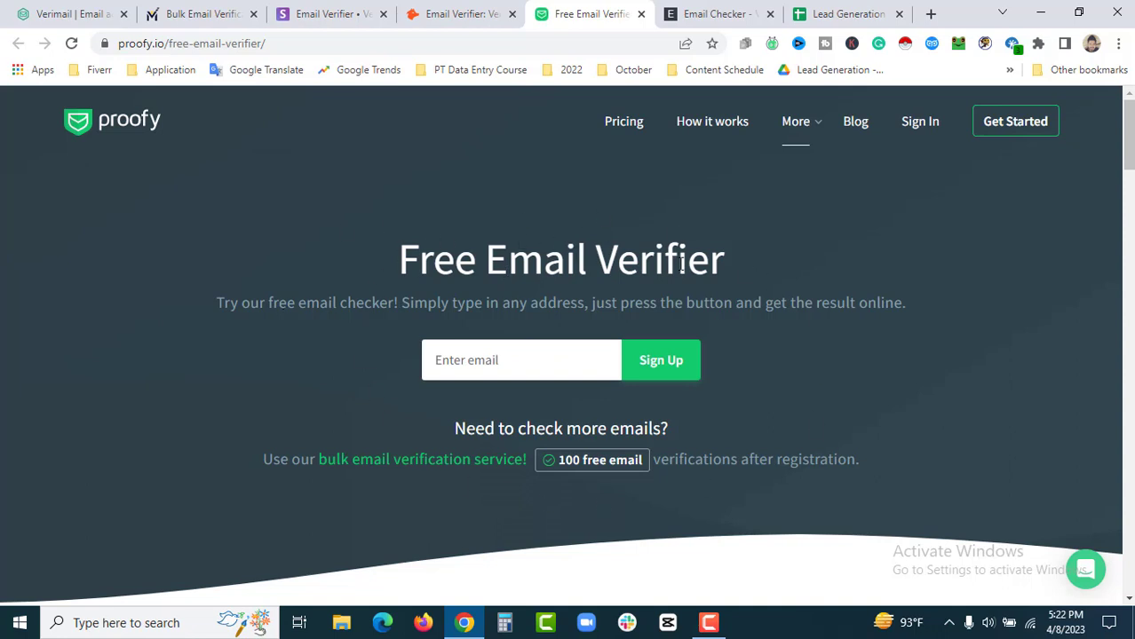
Step: Revisit the Verimail, Hunter and Snov.io verifier pages and look at the E-Mail column of the lead spreadsheet
{"action": "left_click", "coordinate": [64, 15]}
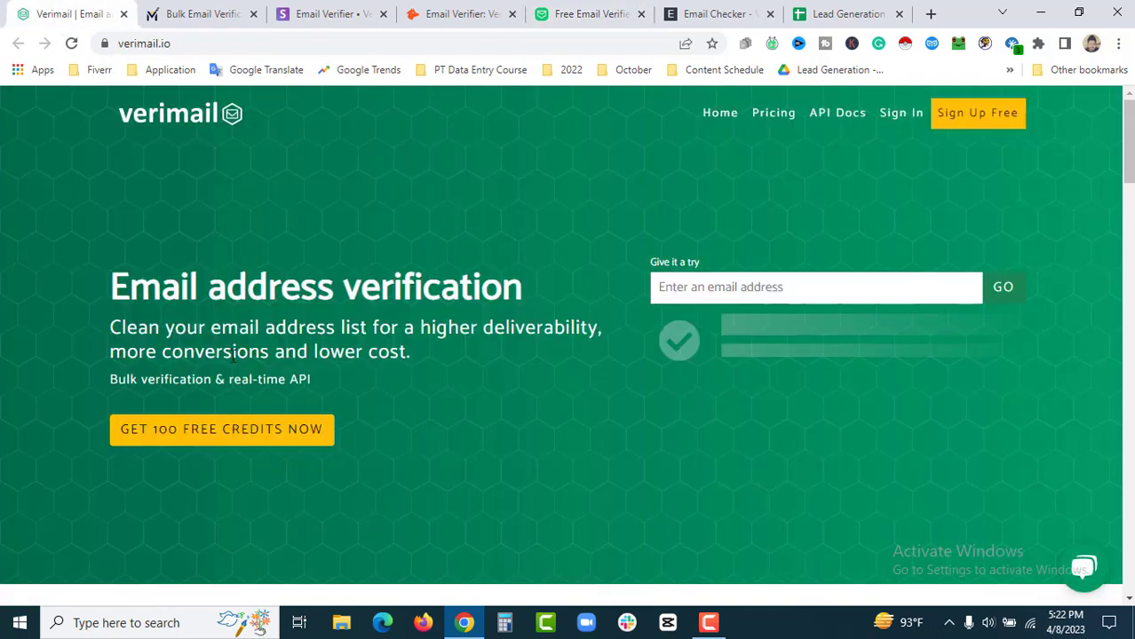
{"action": "left_click", "coordinate": [823, 13]}
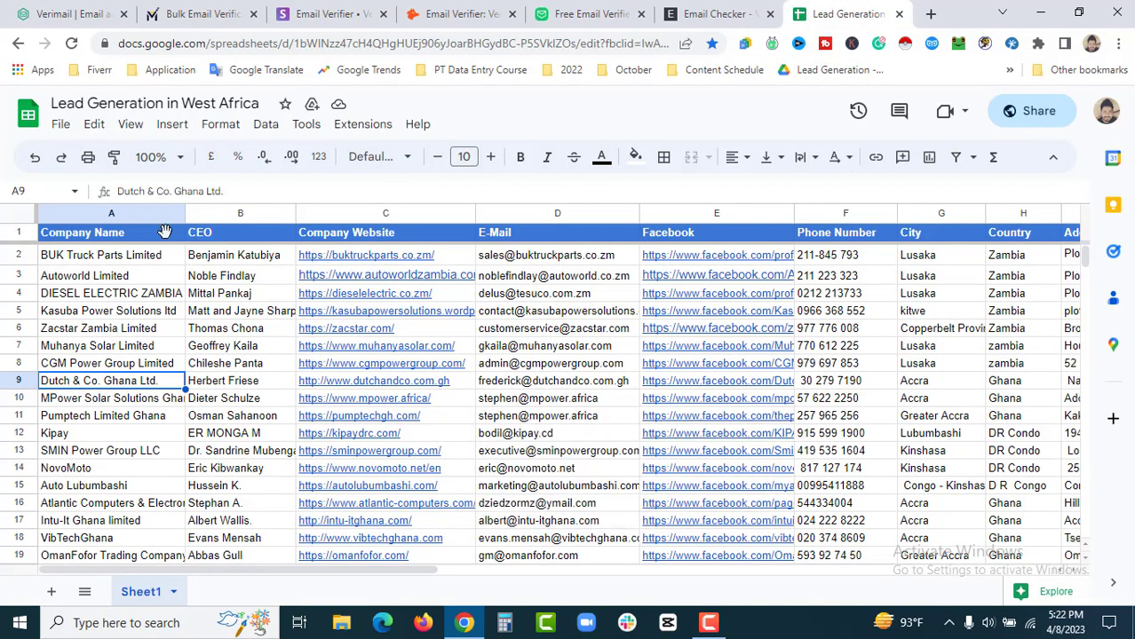
{"action": "left_click", "coordinate": [61, 10]}
{"action": "left_click", "coordinate": [446, 11]}
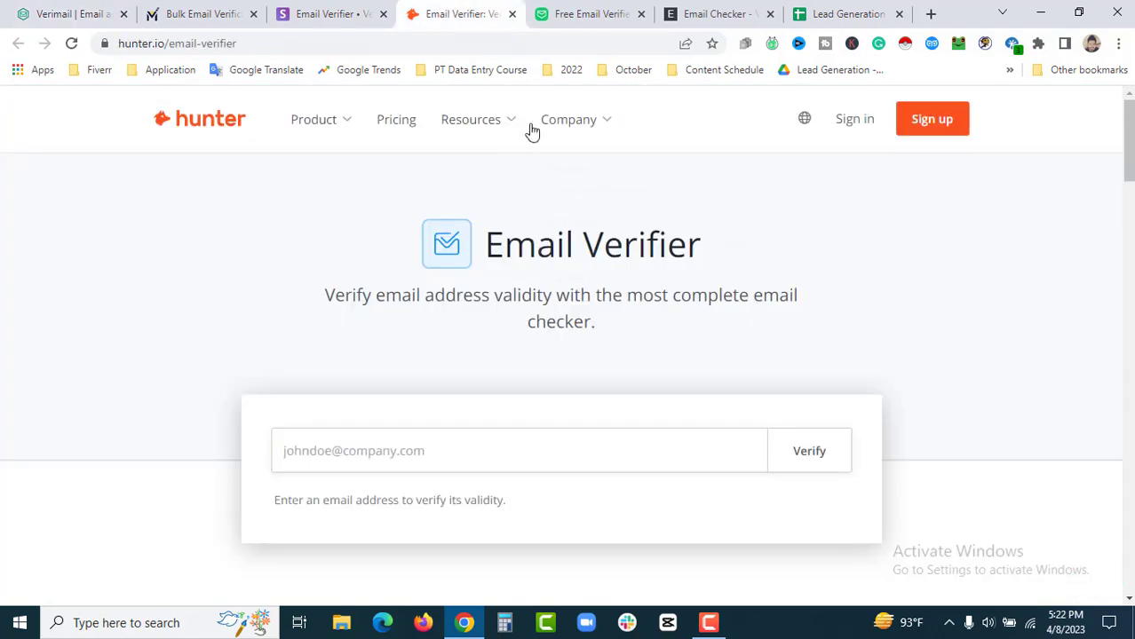
{"action": "key", "text": "ctrl+9"}
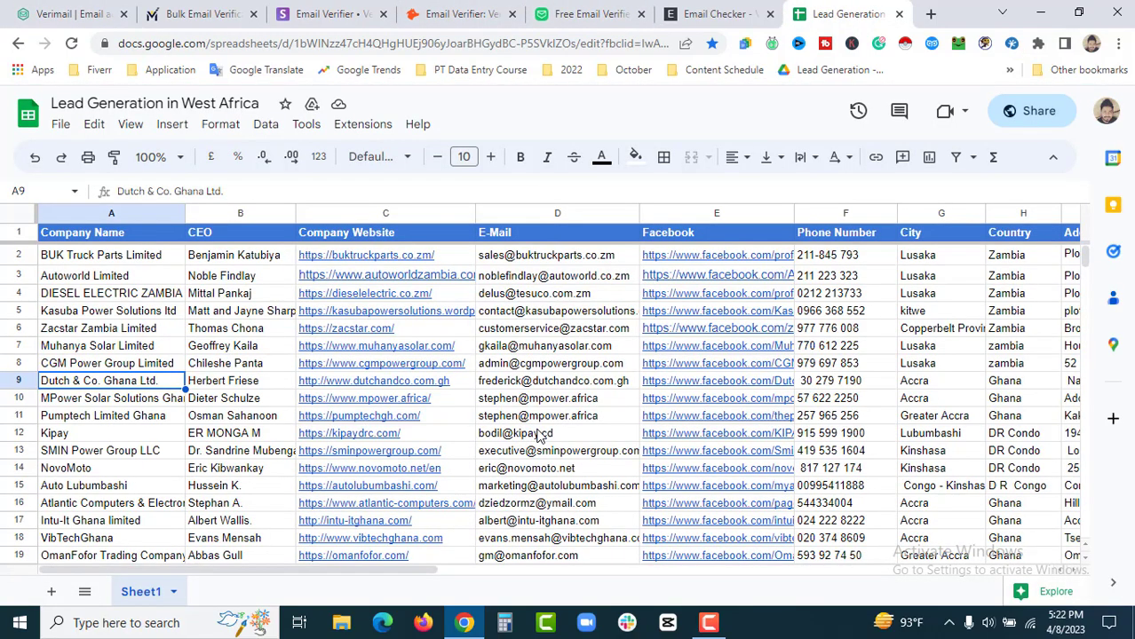
{"action": "mouse_move", "coordinate": [539, 435]}
{"action": "left_click", "coordinate": [339, 11]}
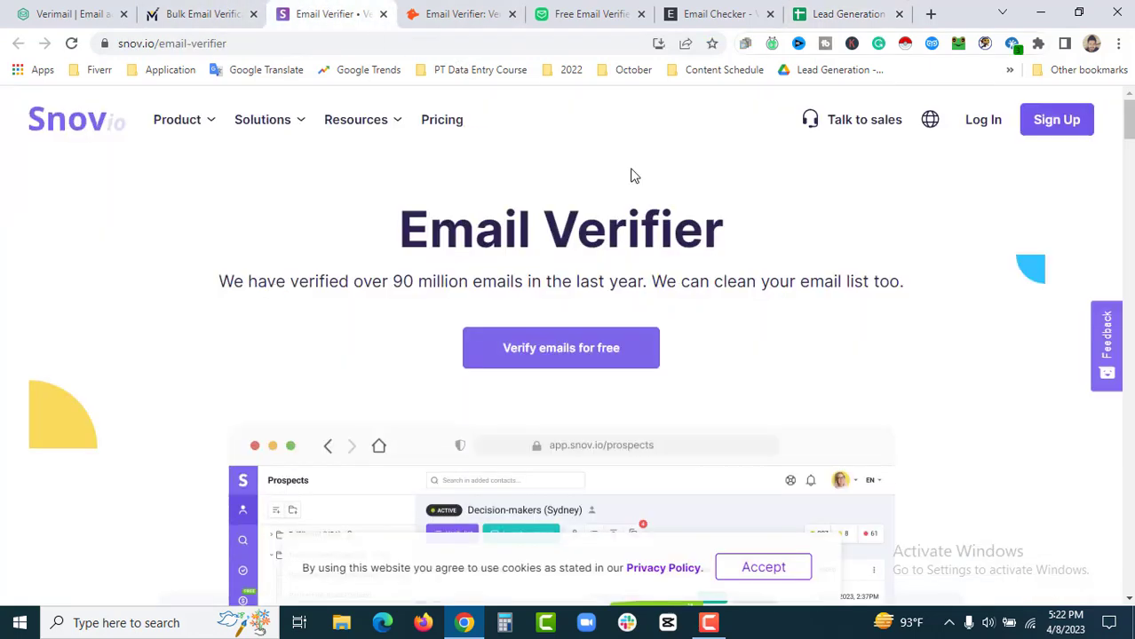
Step: Copy the BUK Truck Parts Limited e-mail address from the lead spreadsheet and check its validity in Email Checker
{"action": "left_click", "coordinate": [844, 14]}
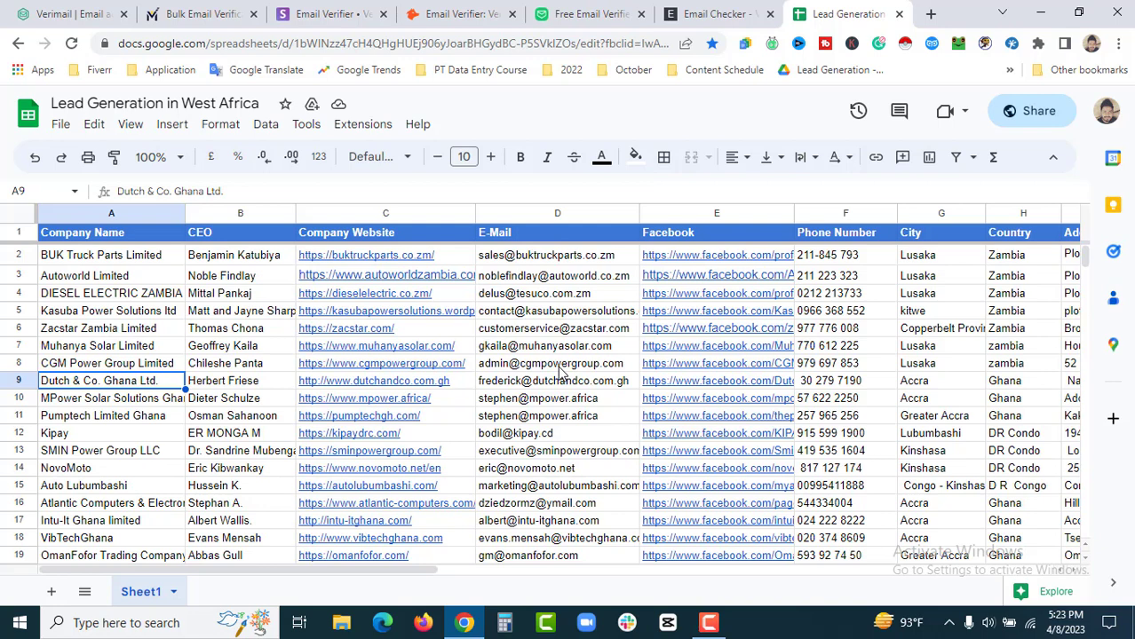
{"action": "left_click", "coordinate": [558, 397]}
{"action": "left_click", "coordinate": [539, 265]}
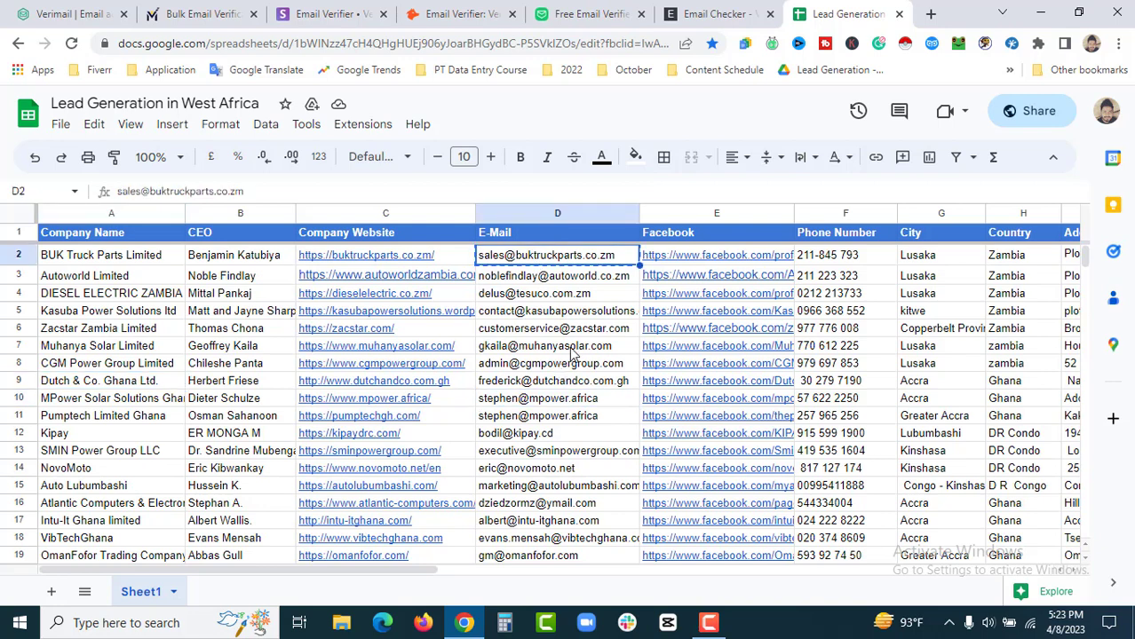
{"action": "left_click", "coordinate": [757, 13]}
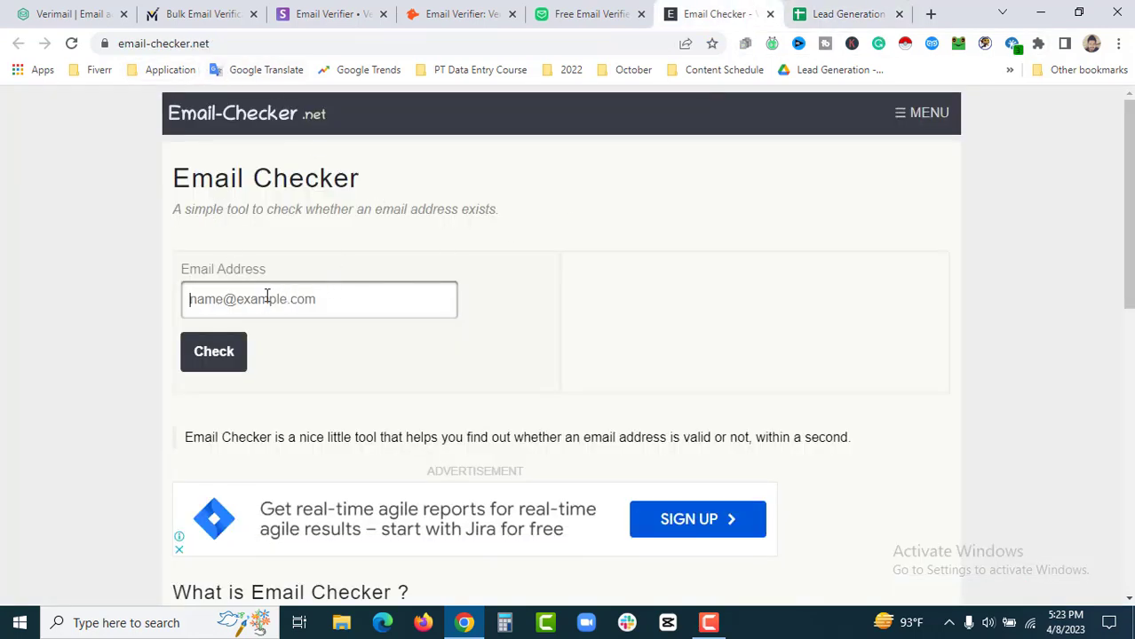
{"action": "key", "text": "ctrl+v"}
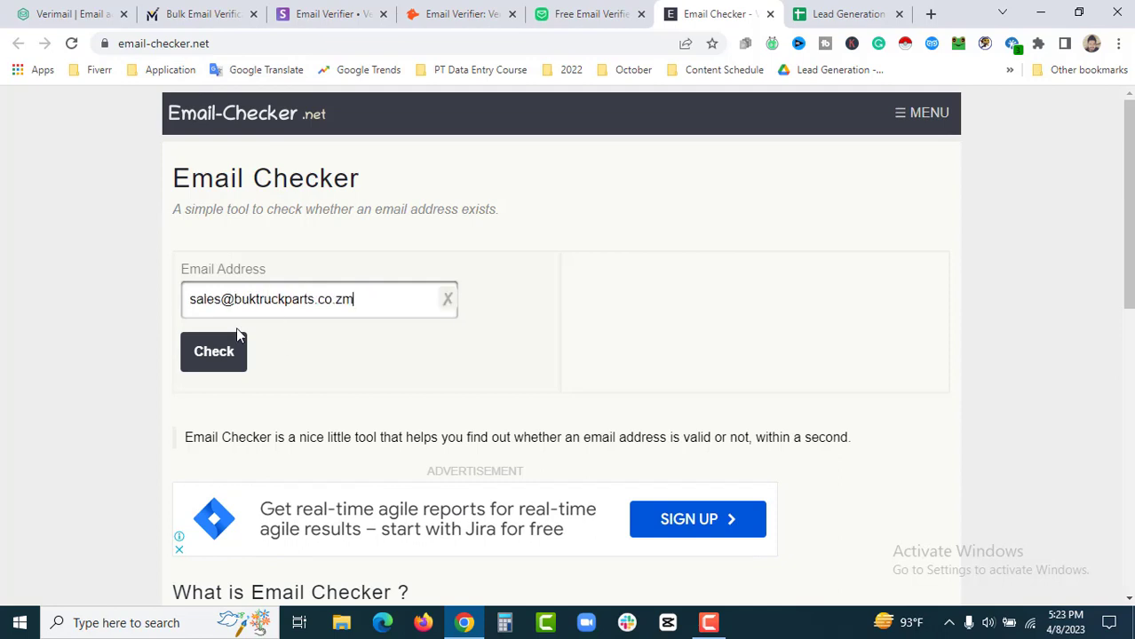
{"action": "left_click", "coordinate": [225, 352]}
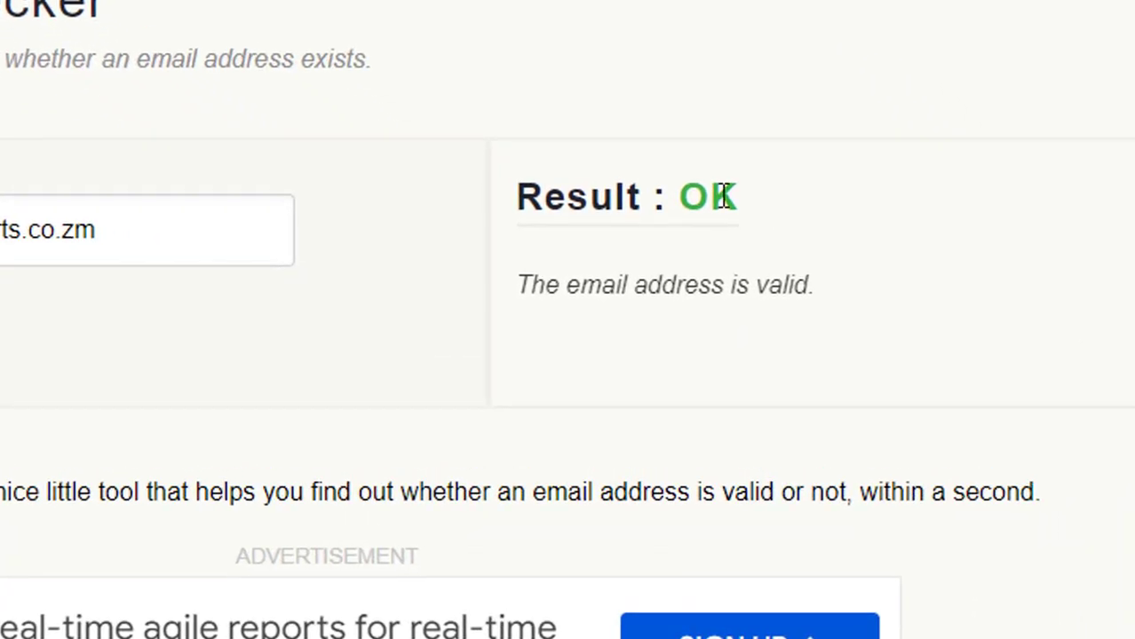
{"action": "left_click_drag", "start_coordinate": [690, 281], "coordinate": [647, 281]}
{"action": "left_click", "coordinate": [683, 219]}
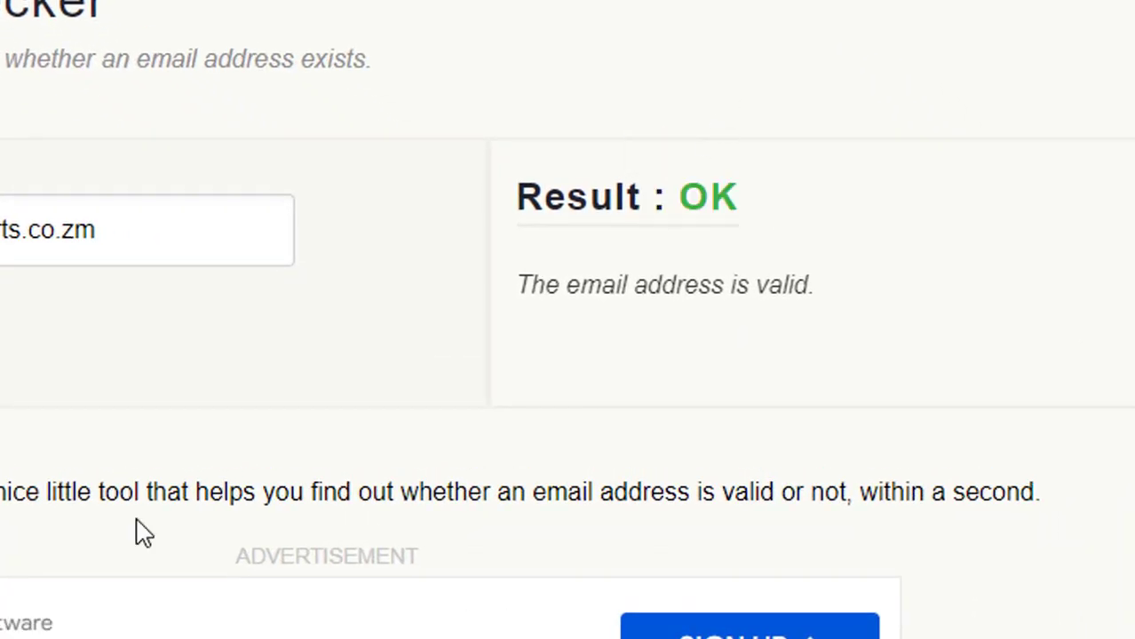
Step: Copy the Autoworld Limited e-mail address from the lead spreadsheet and check it in Email Checker in place of the previous address
{"action": "left_click", "coordinate": [851, 13]}
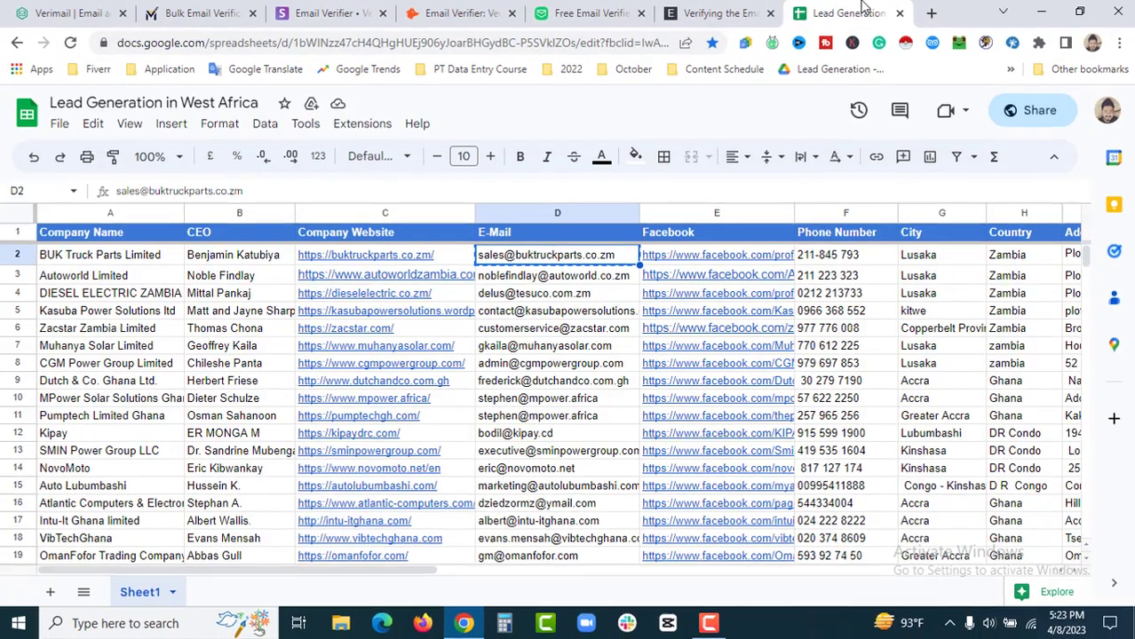
{"action": "left_click", "coordinate": [529, 279]}
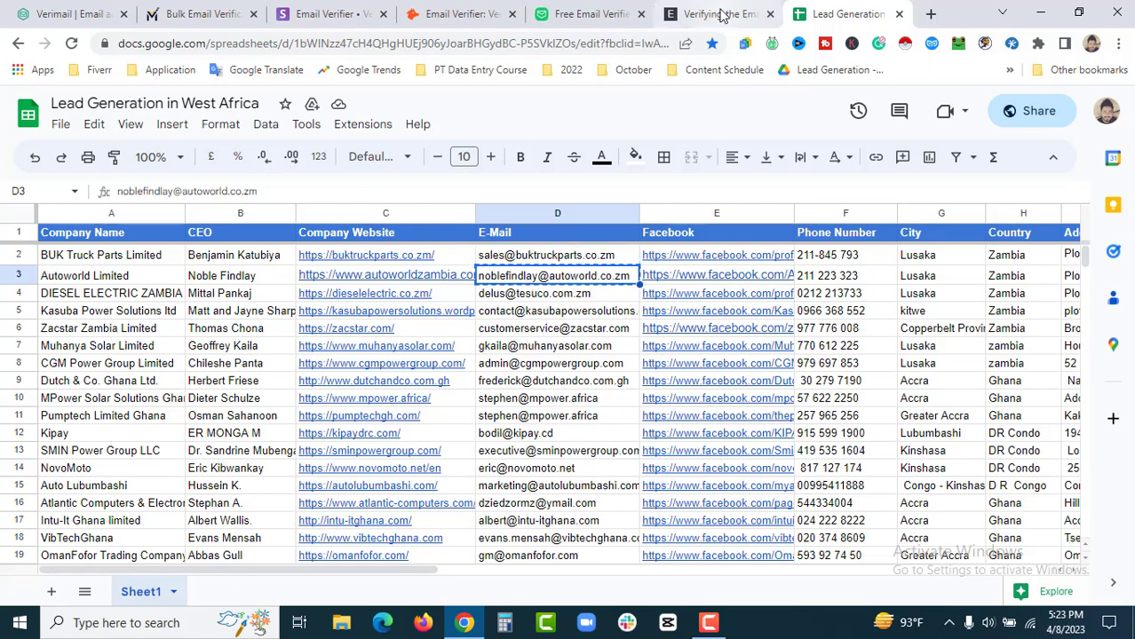
{"action": "left_click", "coordinate": [724, 14]}
{"action": "left_click_drag", "start_coordinate": [370, 298], "coordinate": [160, 302]}
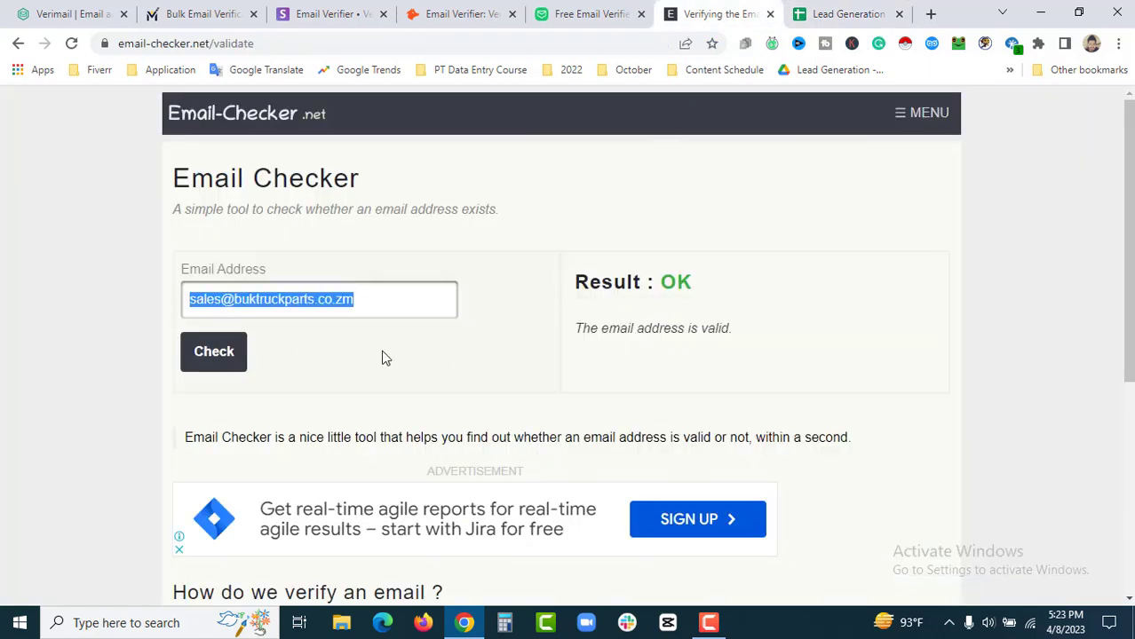
{"action": "key", "text": "BackSpace"}
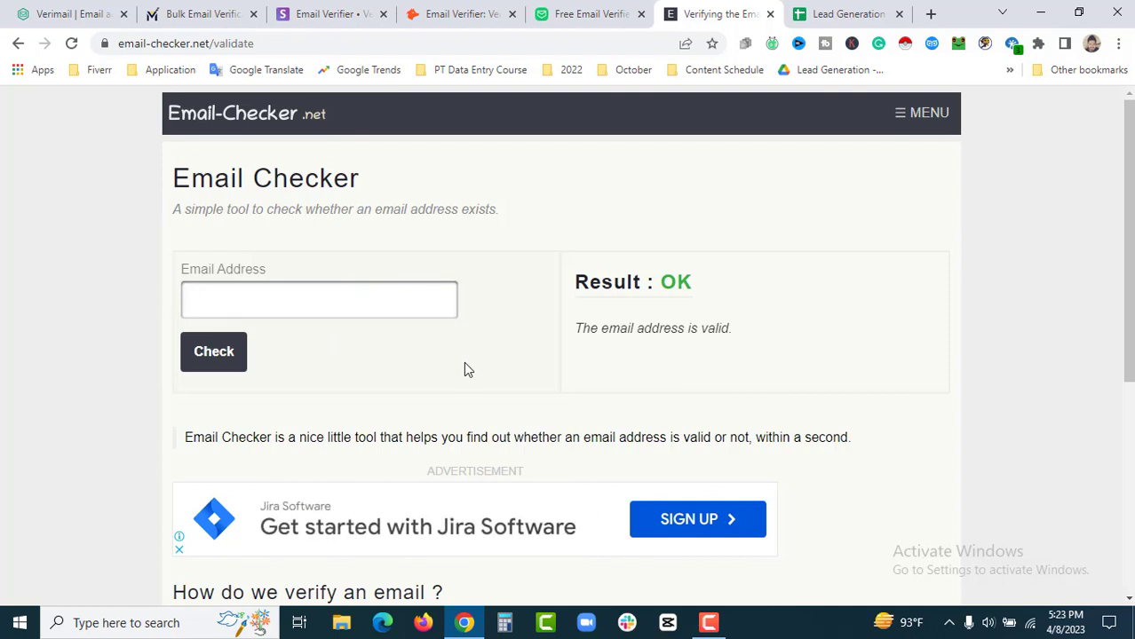
{"action": "key", "text": "ctrl+v"}
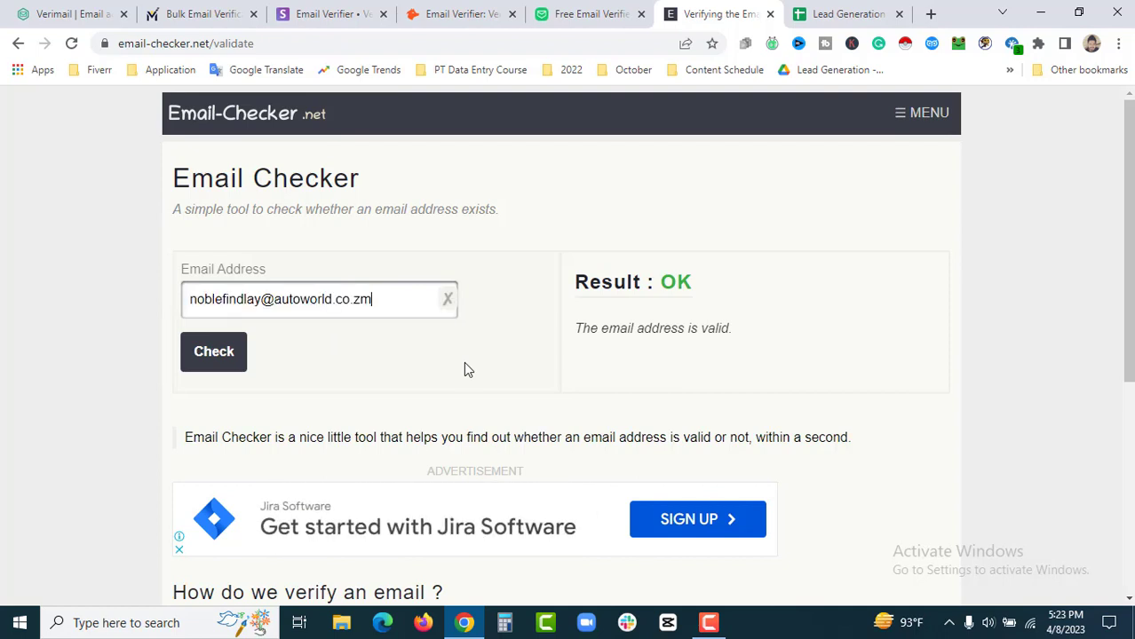
{"action": "left_click", "coordinate": [222, 363]}
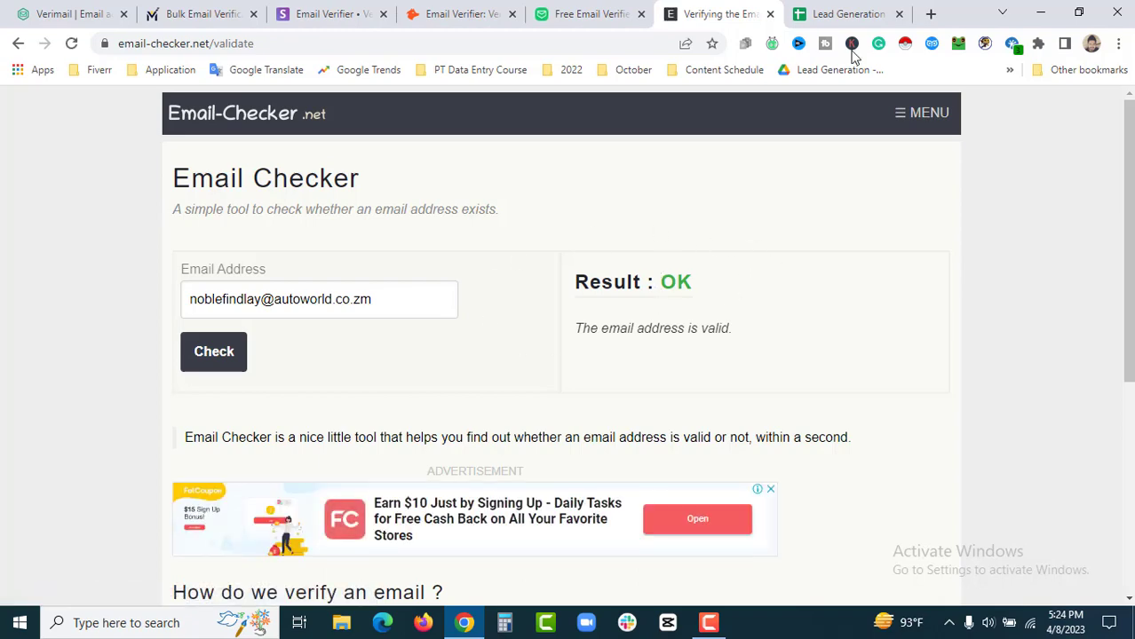
Step: Copy the DIESEL ELECTRIC ZAMBIA e-mail address from the lead spreadsheet and check it in Email Checker in place of the previous address
{"action": "left_click", "coordinate": [849, 13]}
{"action": "left_click", "coordinate": [553, 295]}
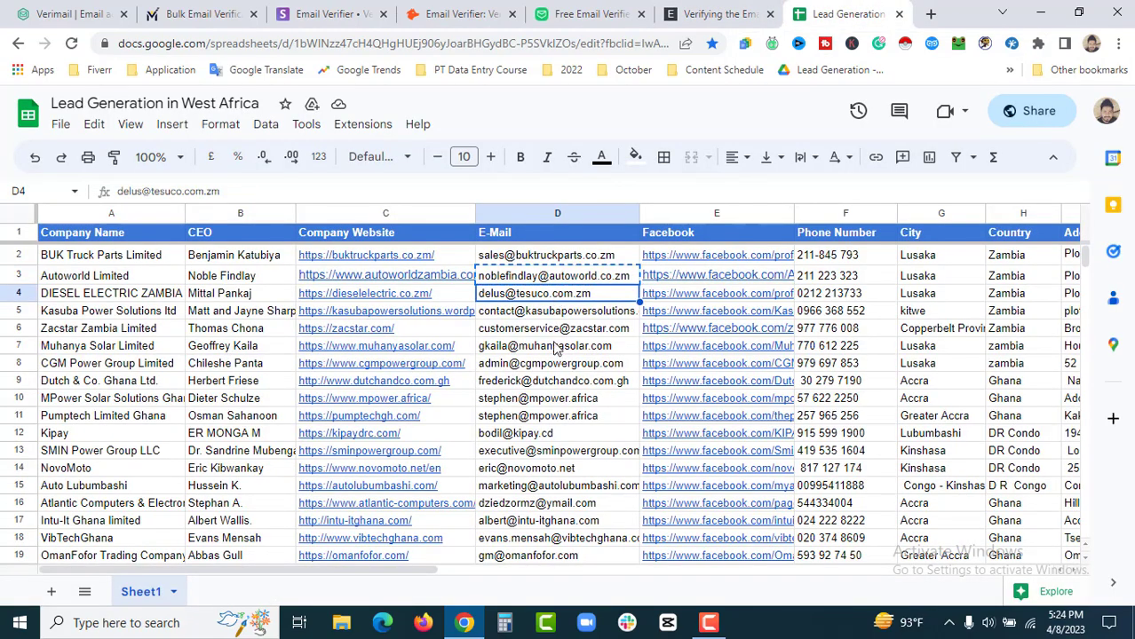
{"action": "left_click", "coordinate": [720, 13]}
{"action": "left_click_drag", "start_coordinate": [382, 299], "coordinate": [144, 329]}
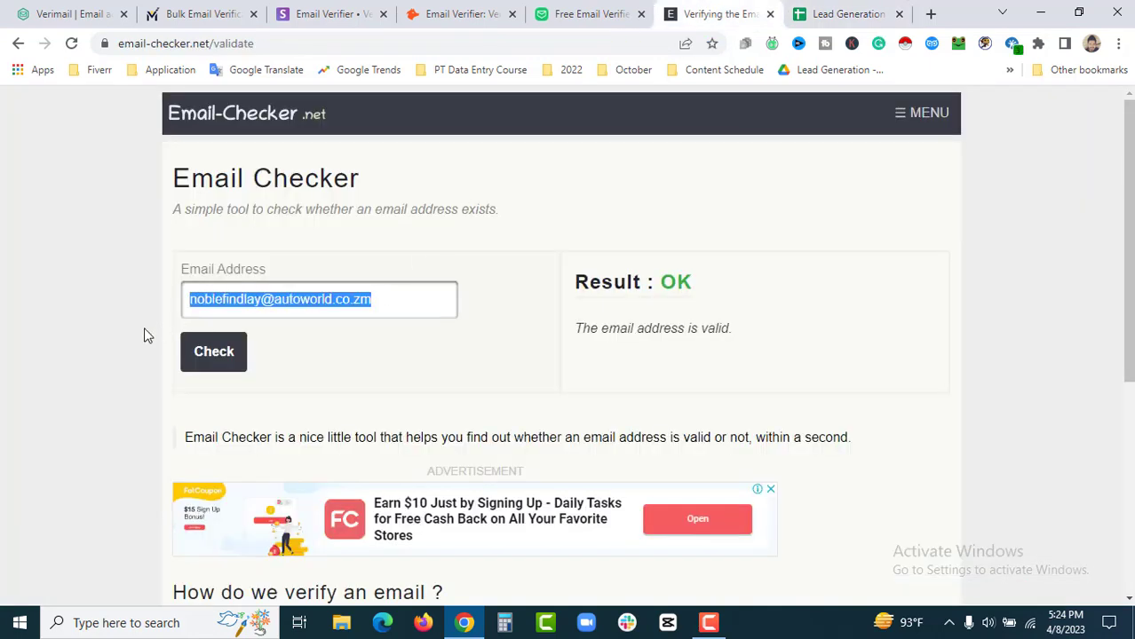
{"action": "key", "text": "BackSpace"}
{"action": "key", "text": "ctrl+v"}
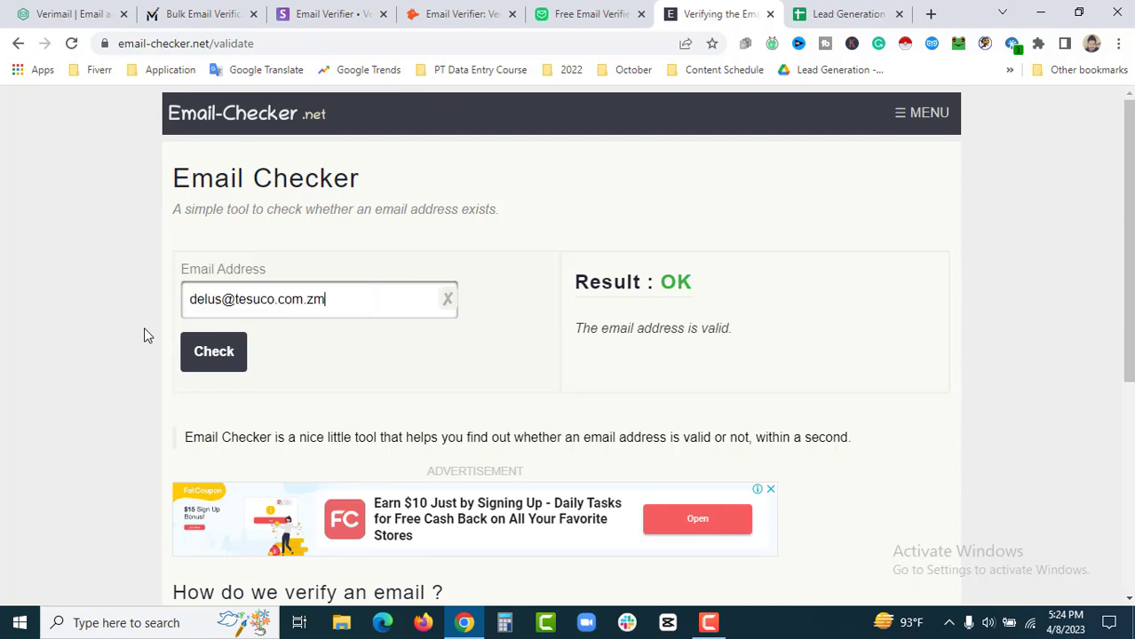
{"action": "left_click", "coordinate": [217, 359]}
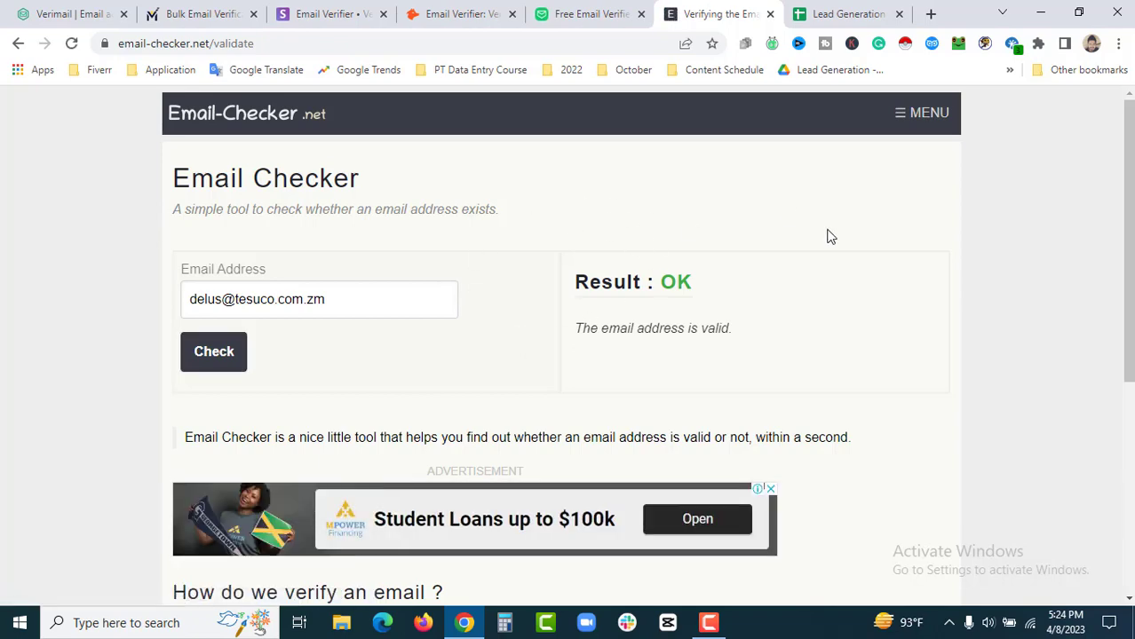
Step: Copy the Kasuba Power Solutions ltd e-mail address from the lead spreadsheet and check its validity in Email Checker
{"action": "left_click", "coordinate": [846, 14]}
{"action": "left_click", "coordinate": [544, 317]}
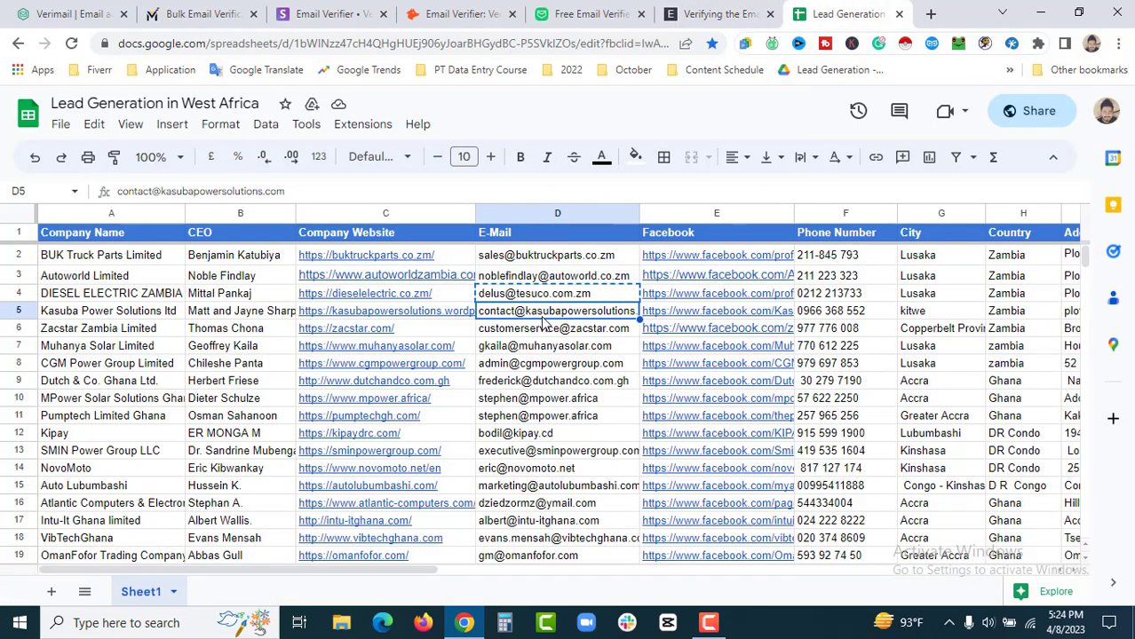
{"action": "left_click", "coordinate": [724, 17]}
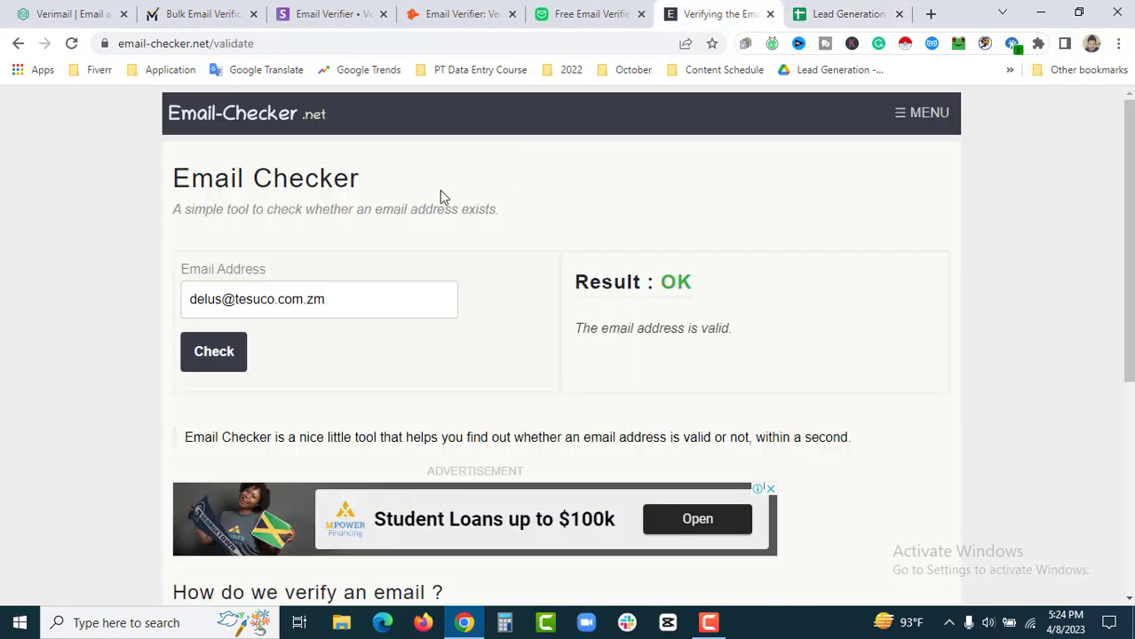
{"action": "left_click_drag", "start_coordinate": [347, 302], "coordinate": [182, 303]}
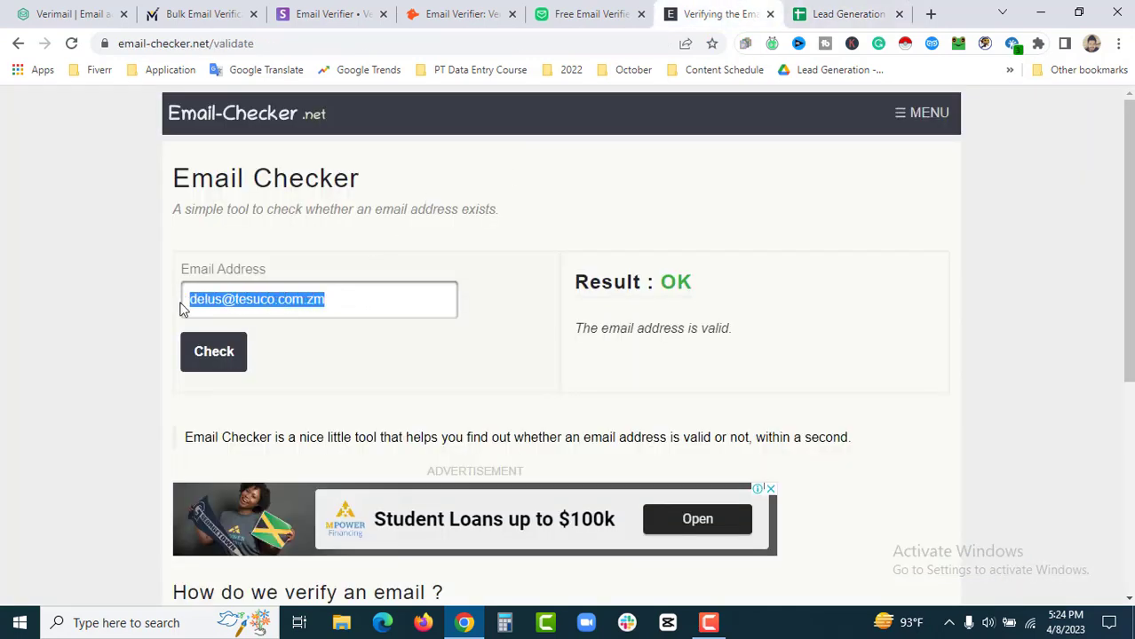
{"action": "key", "text": "BackSpace"}
{"action": "key", "text": "ctrl+v"}
{"action": "left_click", "coordinate": [222, 361]}
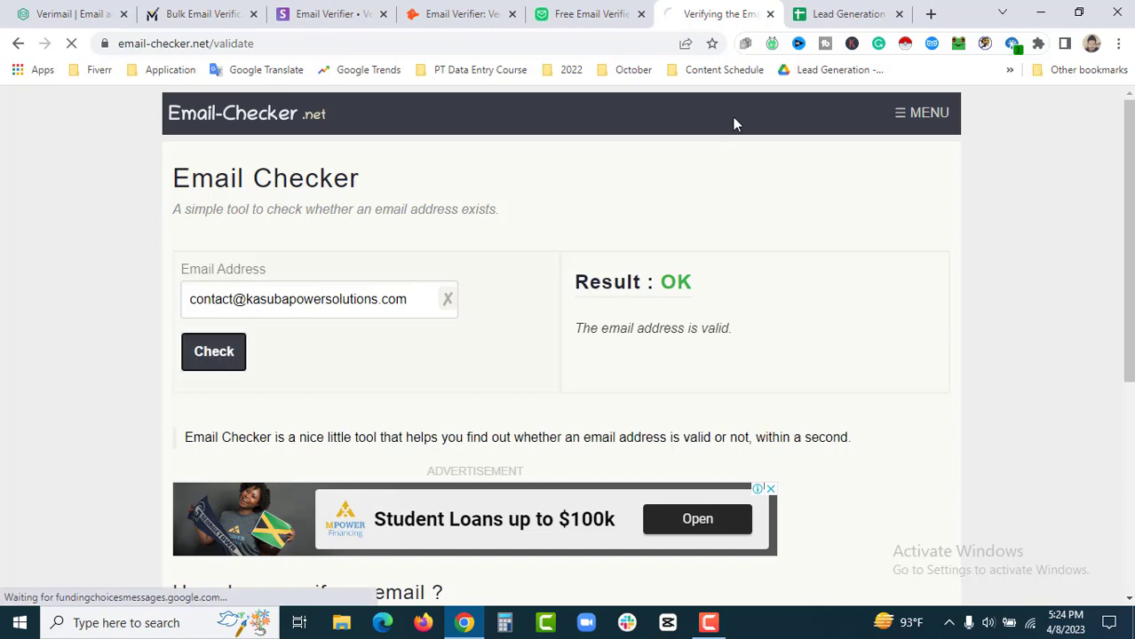
{"action": "left_click", "coordinate": [848, 14]}
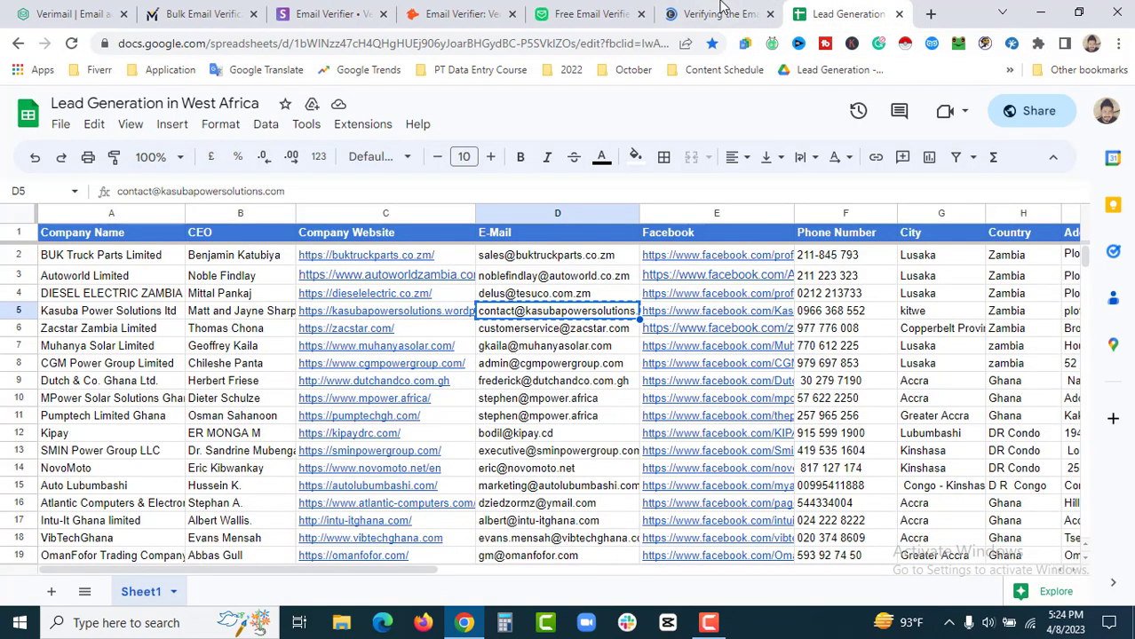
{"action": "left_click", "coordinate": [721, 10]}
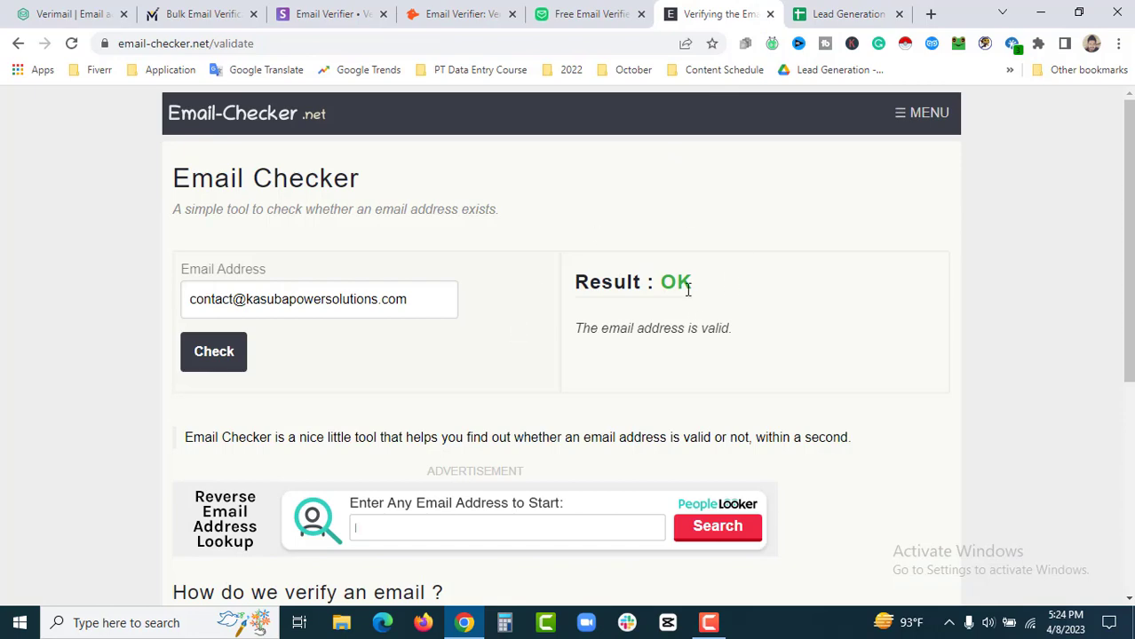
Step: Check the Zacstar Zambia Limited e-mail address from the lead spreadsheet in Email Checker and read the result message
{"action": "left_click", "coordinate": [848, 13]}
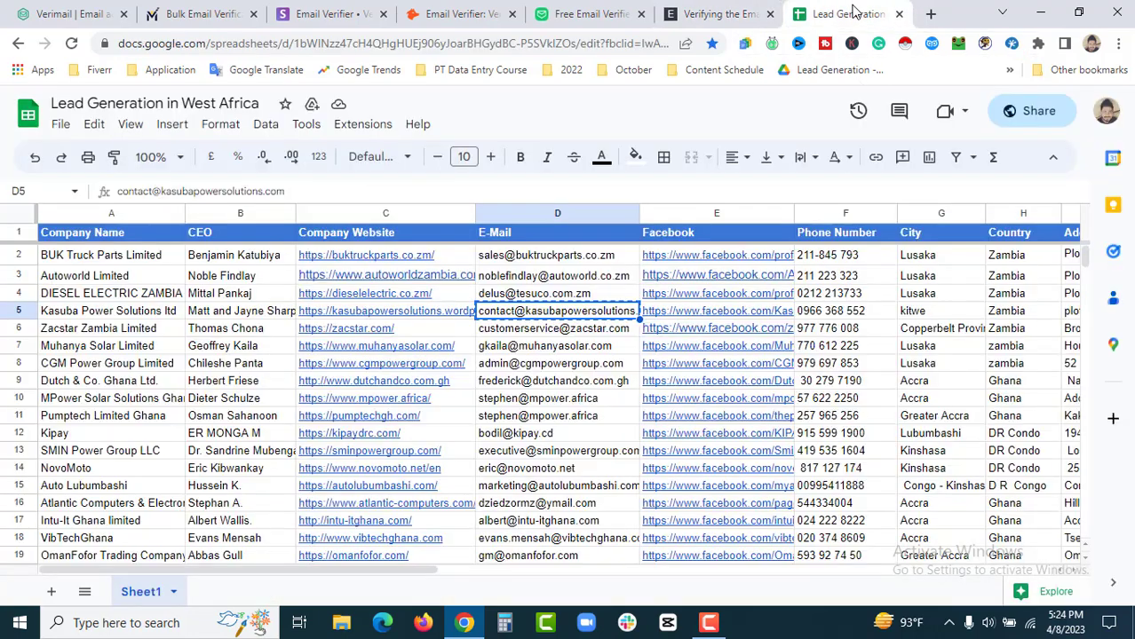
{"action": "left_click", "coordinate": [546, 330]}
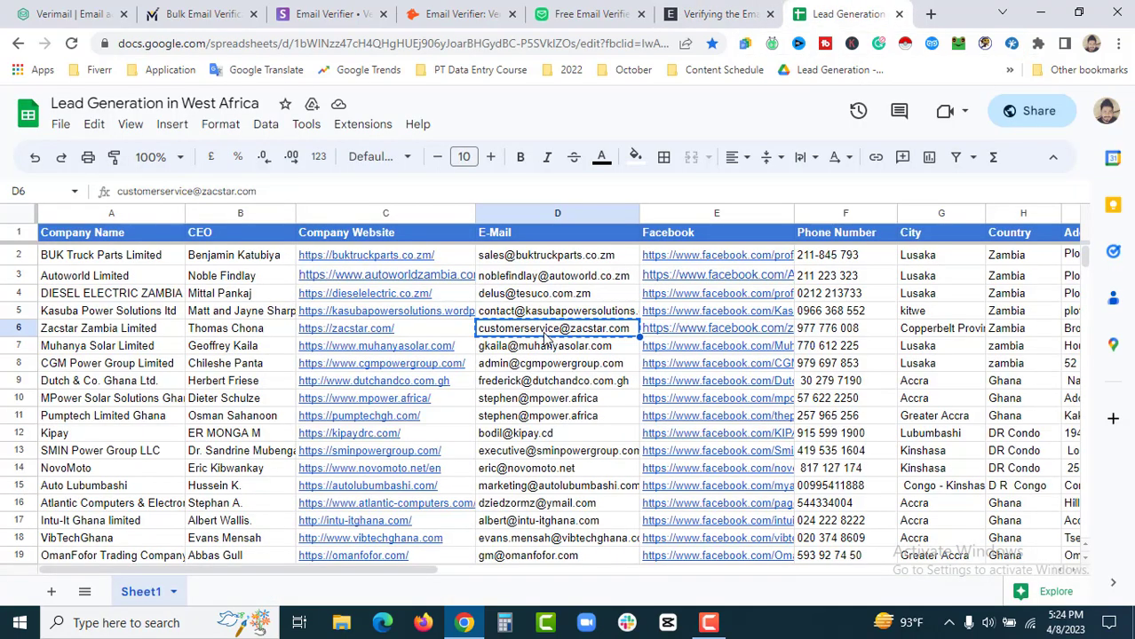
{"action": "left_click", "coordinate": [718, 14]}
{"action": "left_click_drag", "start_coordinate": [428, 299], "coordinate": [186, 300]}
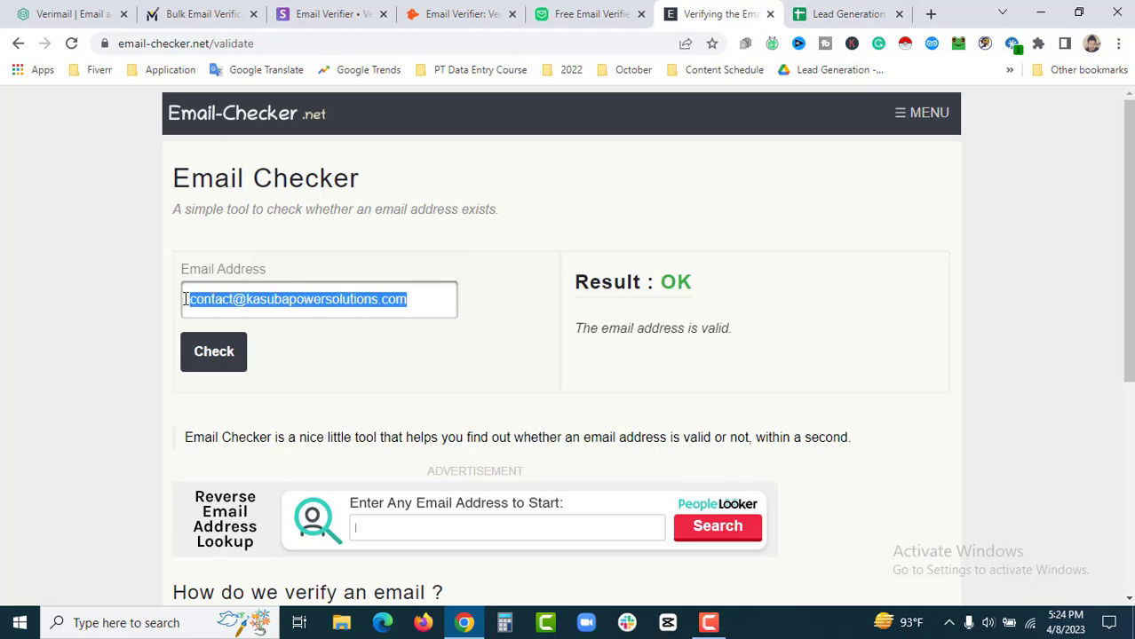
{"action": "key", "text": "BackSpace"}
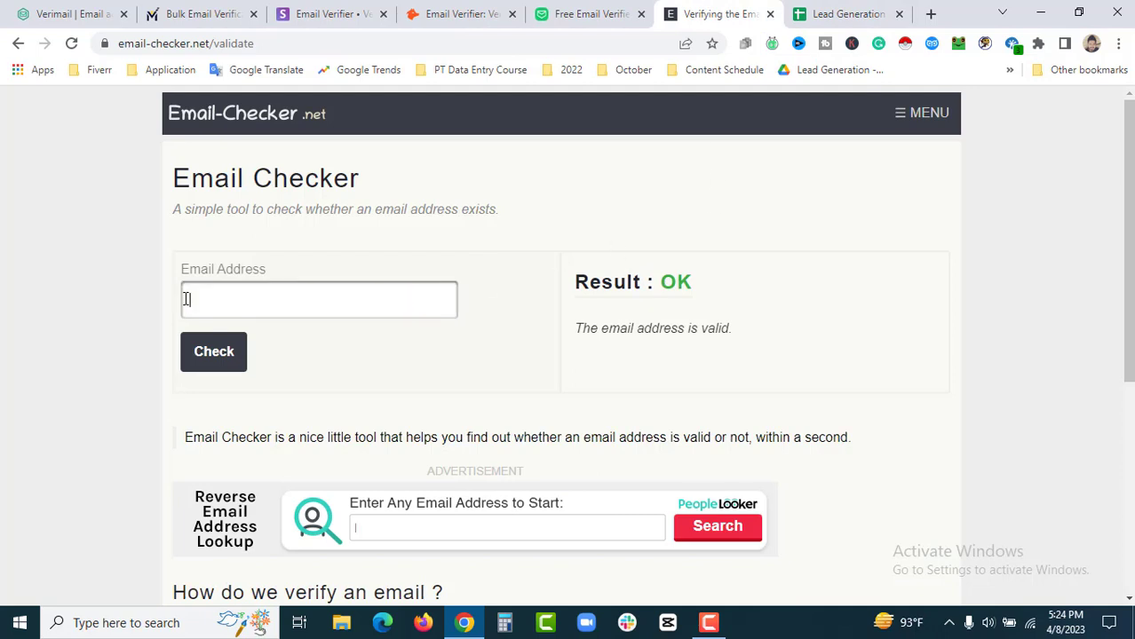
{"action": "key", "text": "ctrl+v"}
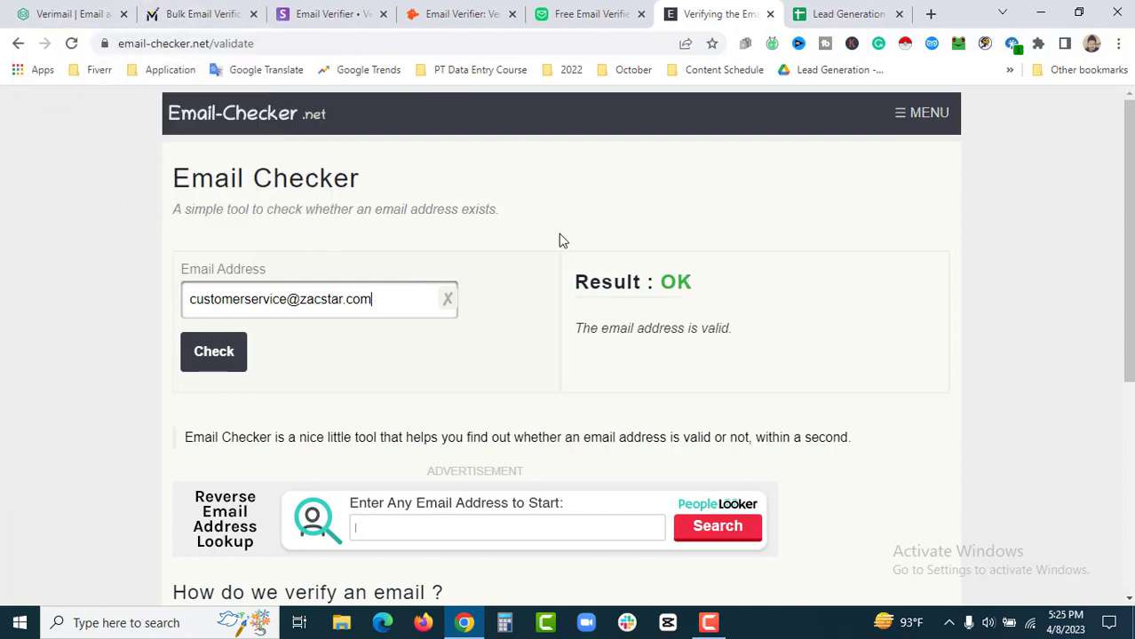
{"action": "left_click", "coordinate": [230, 359]}
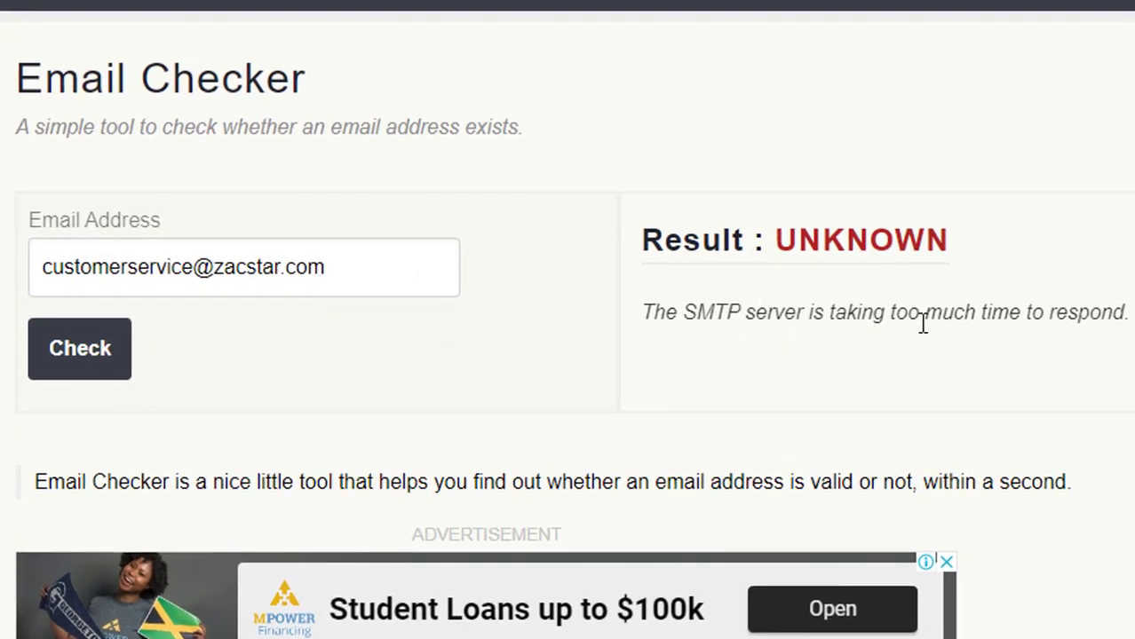
{"action": "left_click_drag", "start_coordinate": [1130, 313], "coordinate": [594, 251]}
{"action": "left_click", "coordinate": [590, 244]}
{"action": "left_click_drag", "start_coordinate": [1124, 313], "coordinate": [627, 251]}
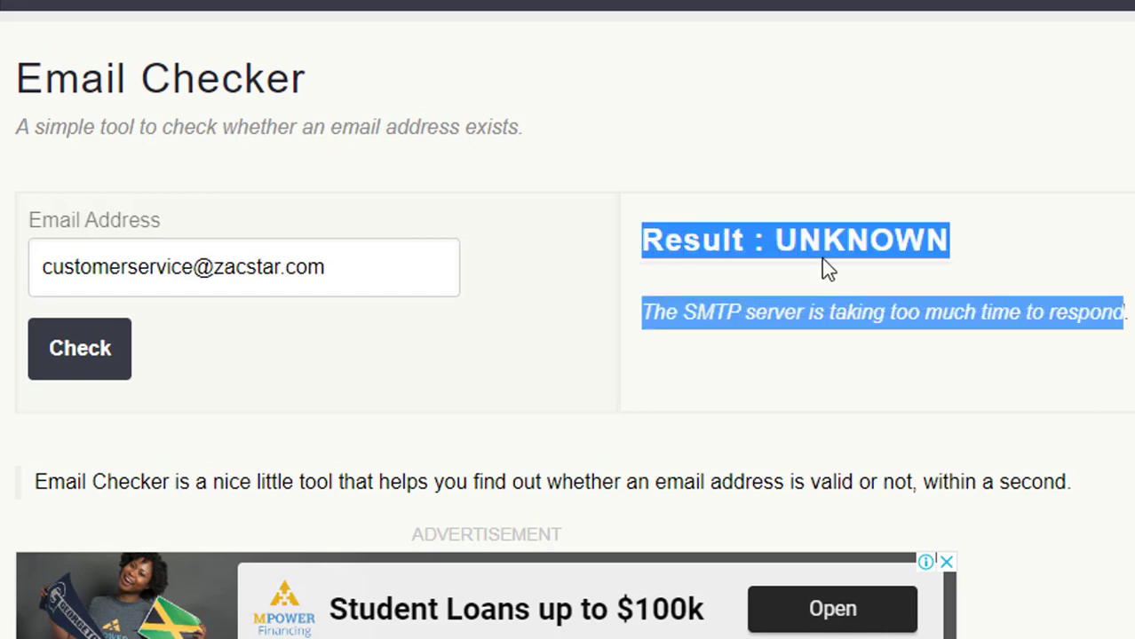
{"action": "left_click", "coordinate": [880, 272]}
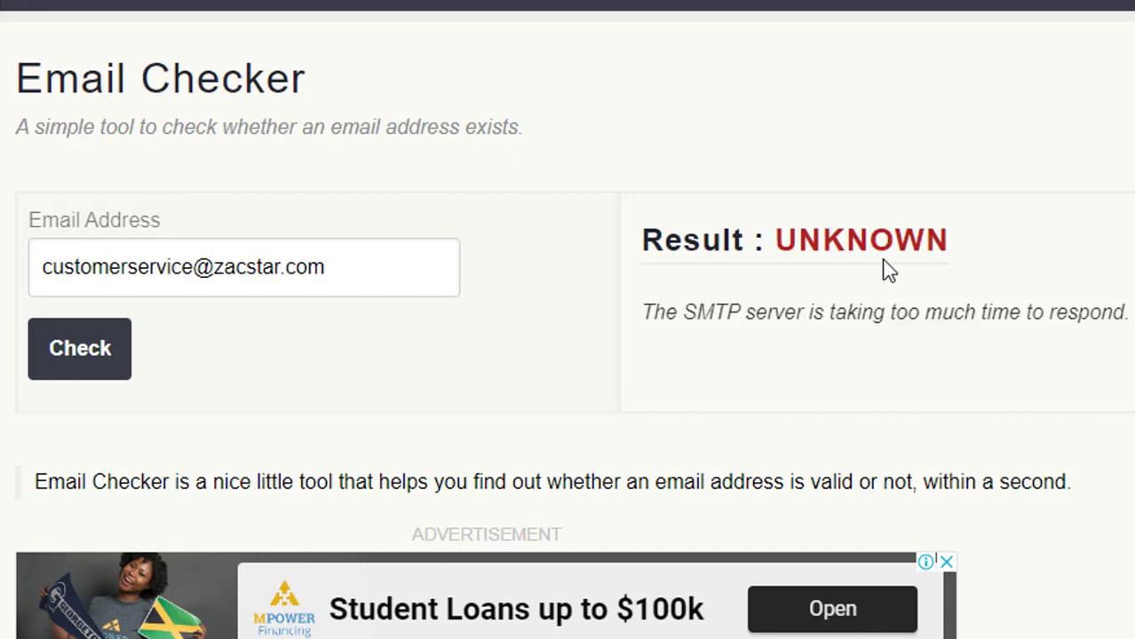
Step: Shade the Zacstar Zambia Limited row in the lead spreadsheet with a light red fill
{"action": "key", "text": "ctrl+Tab"}
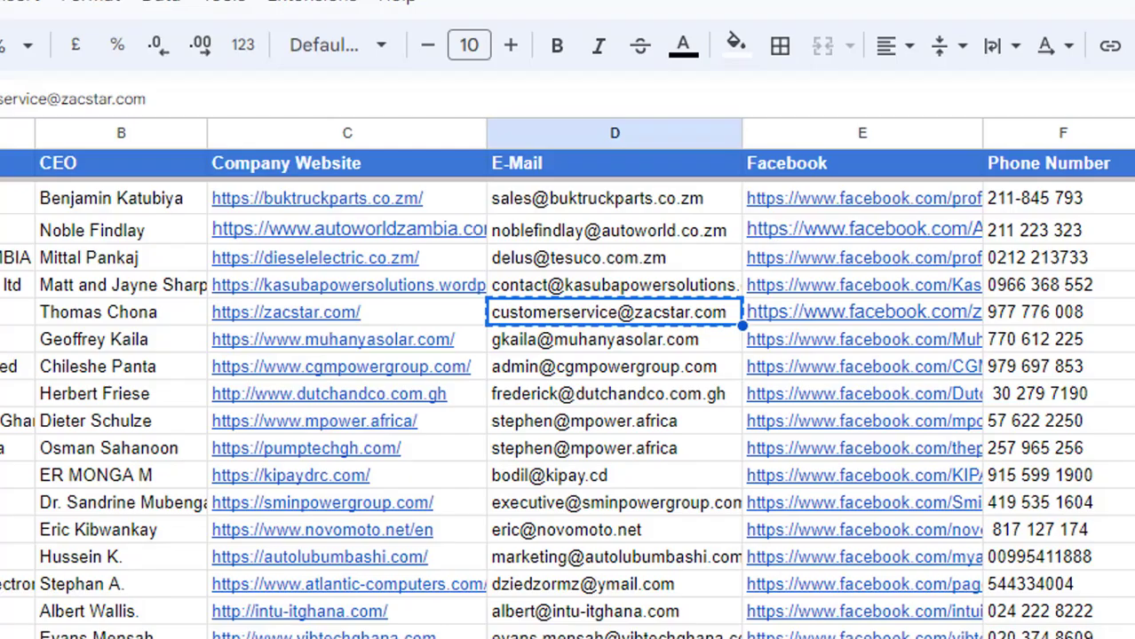
{"action": "left_click", "coordinate": [659, 394]}
{"action": "left_click", "coordinate": [571, 321]}
{"action": "left_click", "coordinate": [637, 402]}
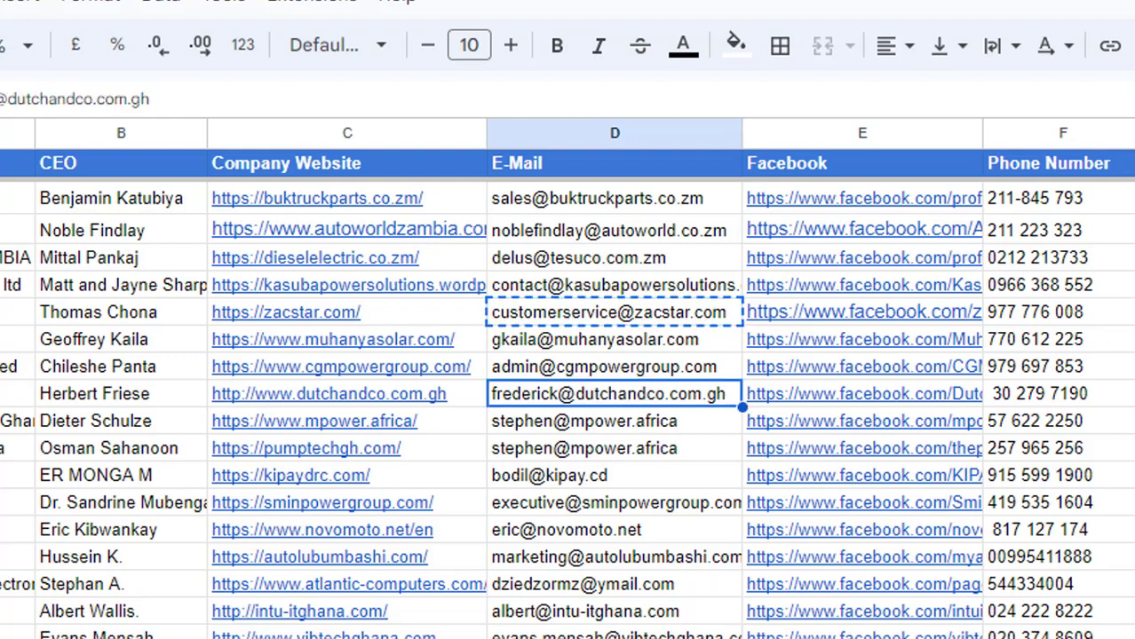
{"action": "left_click", "coordinate": [3, 313]}
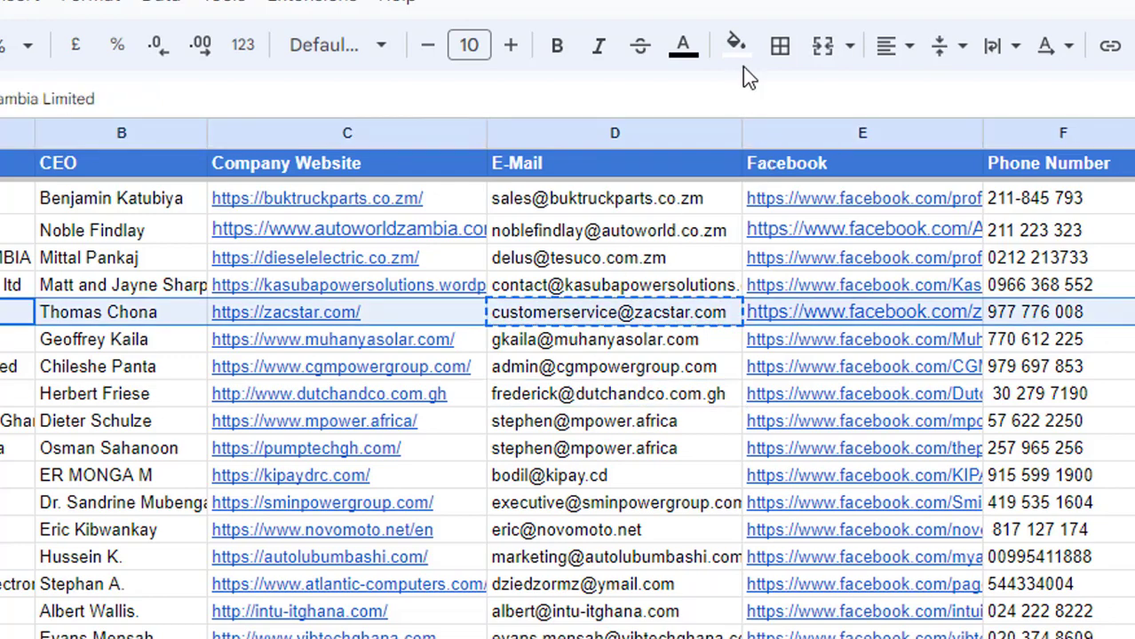
{"action": "left_click", "coordinate": [744, 71]}
{"action": "left_click", "coordinate": [772, 193]}
{"action": "left_click", "coordinate": [633, 450]}
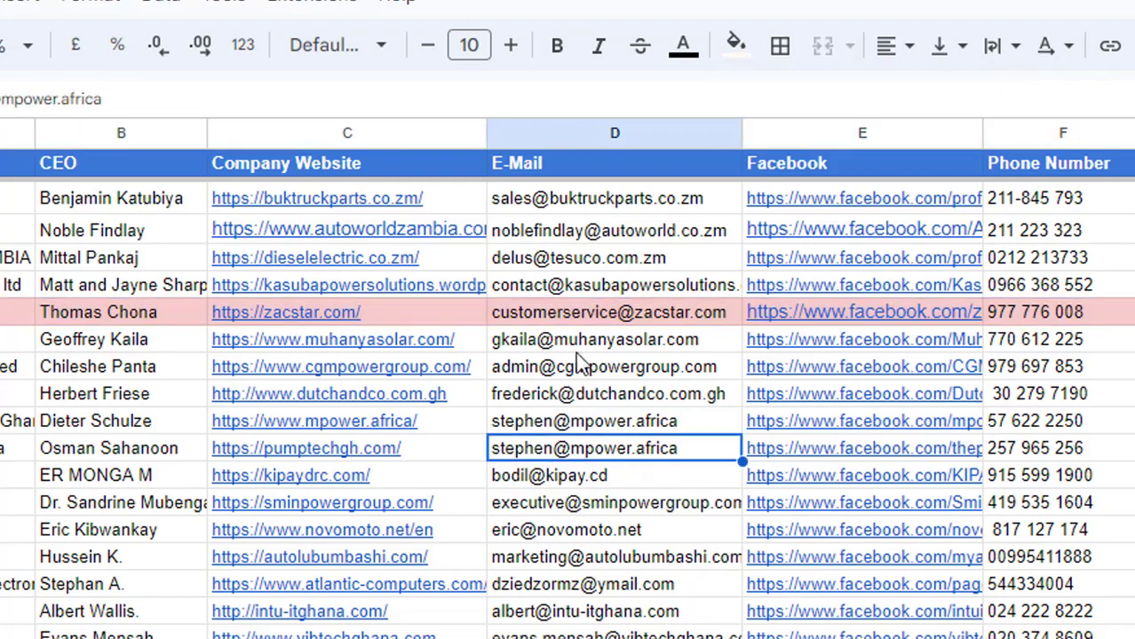
Step: Copy the Muhanya Solar Limited e-mail address from the lead spreadsheet and submit it for checking in Email Checker
{"action": "left_click", "coordinate": [573, 346]}
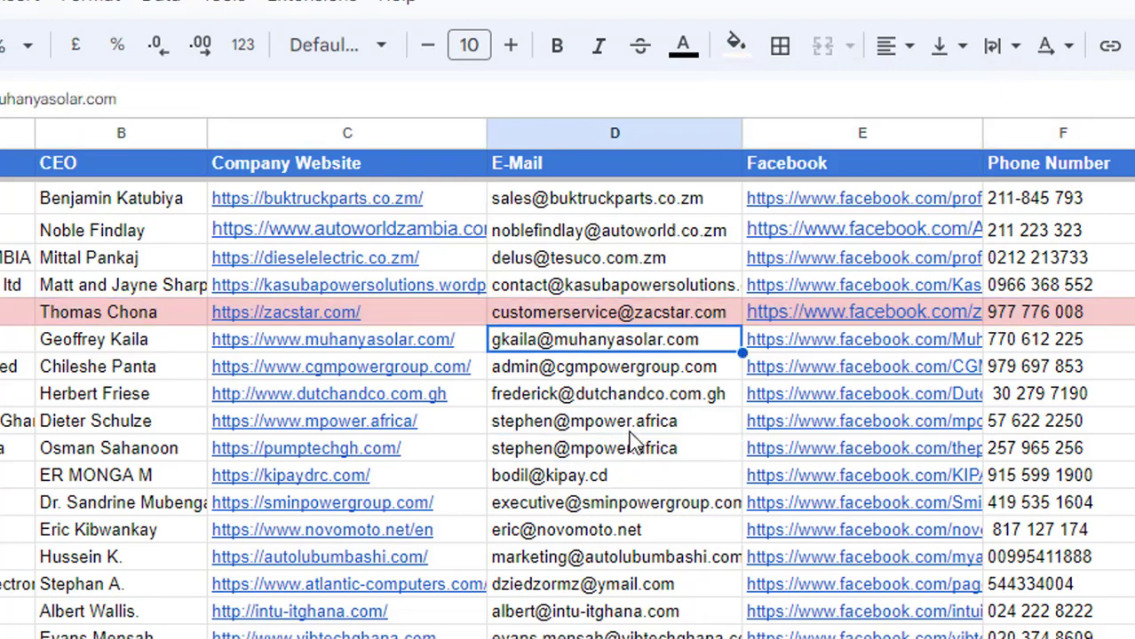
{"action": "key", "text": "ctrl+Tab"}
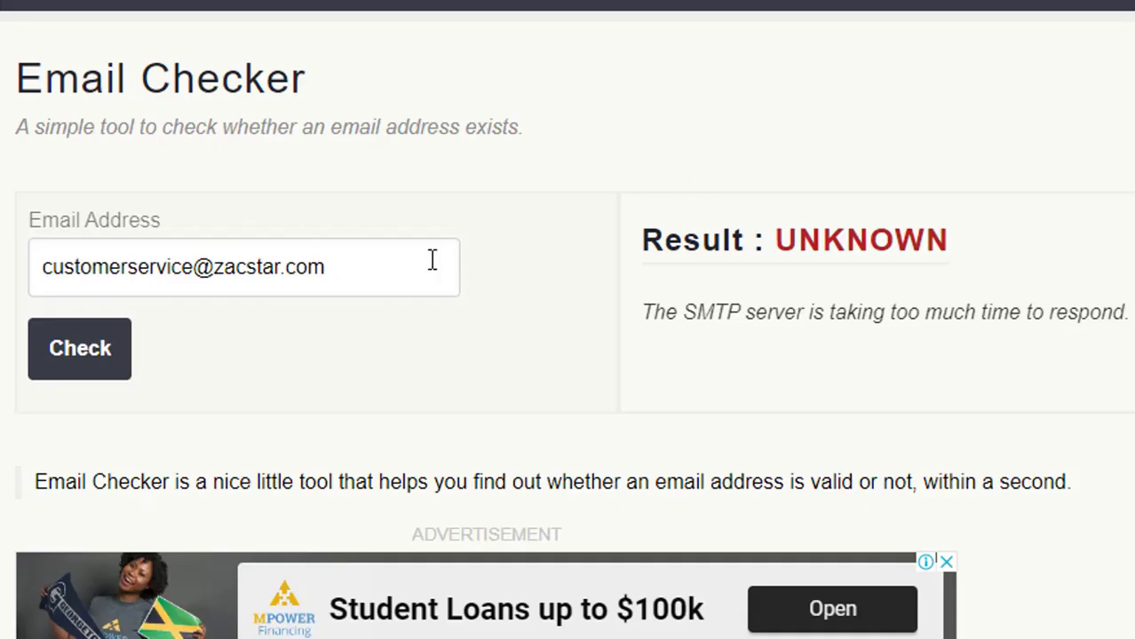
{"action": "left_click_drag", "start_coordinate": [431, 266], "coordinate": [1, 283]}
{"action": "key", "text": "BackSpace"}
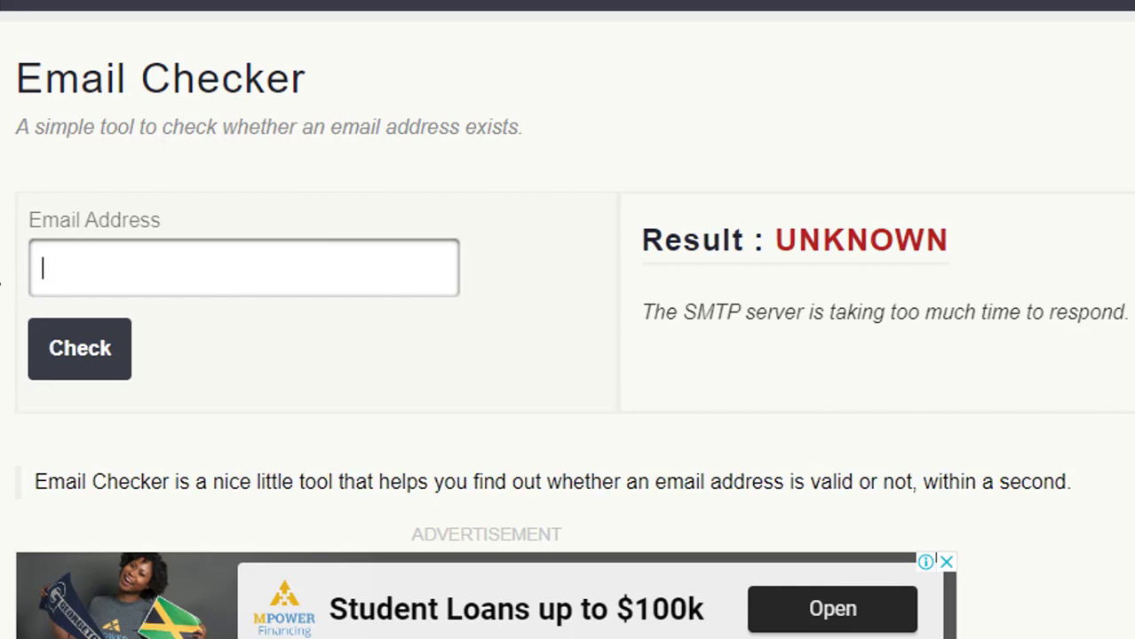
{"action": "key", "text": "ctrl+v"}
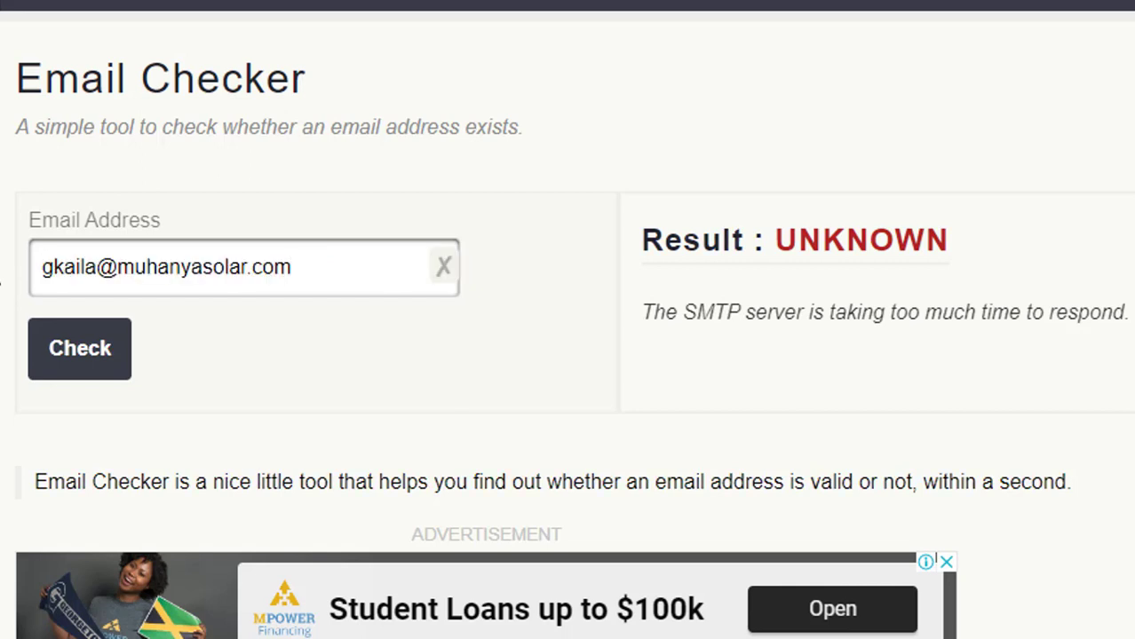
{"action": "left_click", "coordinate": [93, 354]}
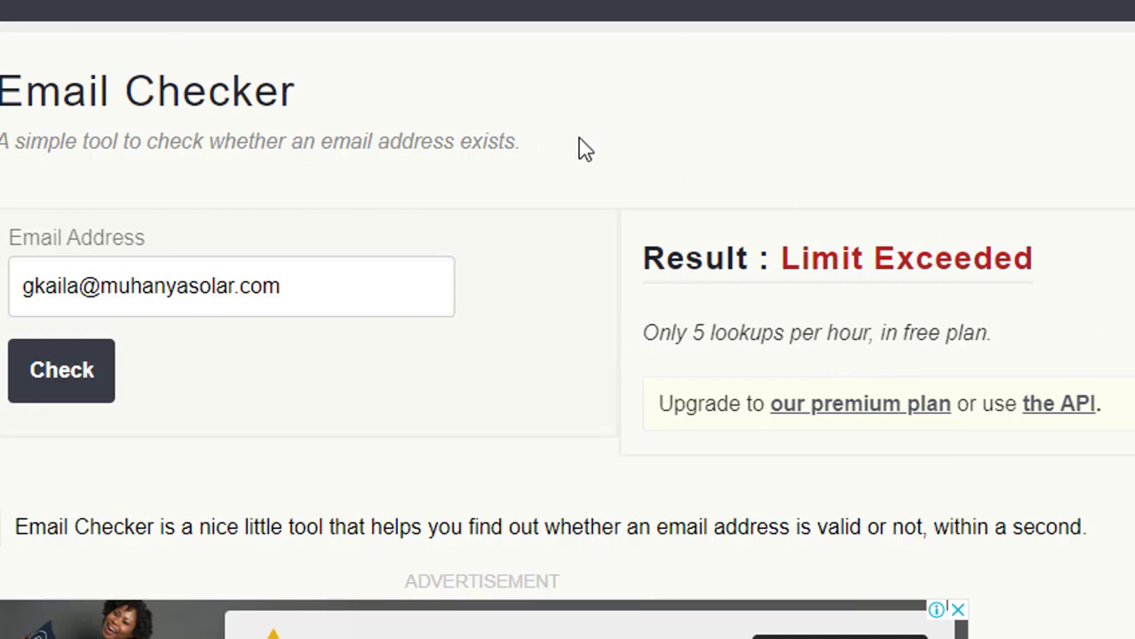
Step: Read Email Checker's result message for the Muhanya Solar Limited address and look over the remaining E-Mail entries in the lead spreadsheet
{"action": "left_click_drag", "start_coordinate": [874, 336], "coordinate": [638, 348]}
{"action": "left_click", "coordinate": [522, 381]}
{"action": "left_click_drag", "start_coordinate": [781, 257], "coordinate": [1084, 266]}
{"action": "left_click", "coordinate": [1092, 269]}
{"action": "left_click_drag", "start_coordinate": [870, 334], "coordinate": [656, 335]}
{"action": "left_click", "coordinate": [491, 363]}
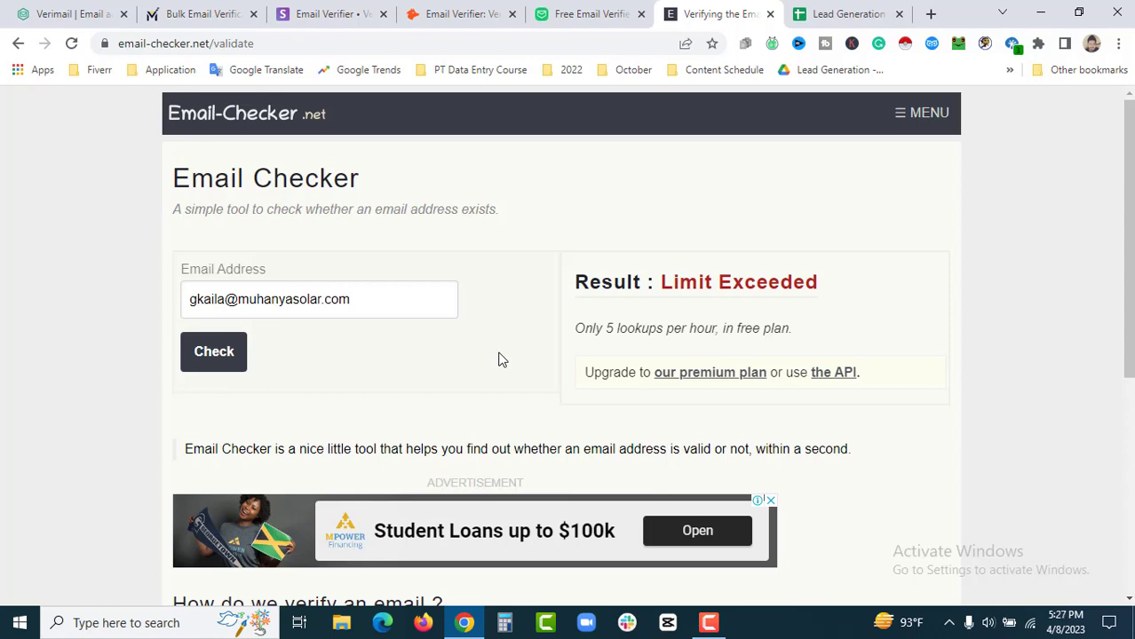
{"action": "left_click", "coordinate": [842, 14]}
{"action": "left_click", "coordinate": [549, 435]}
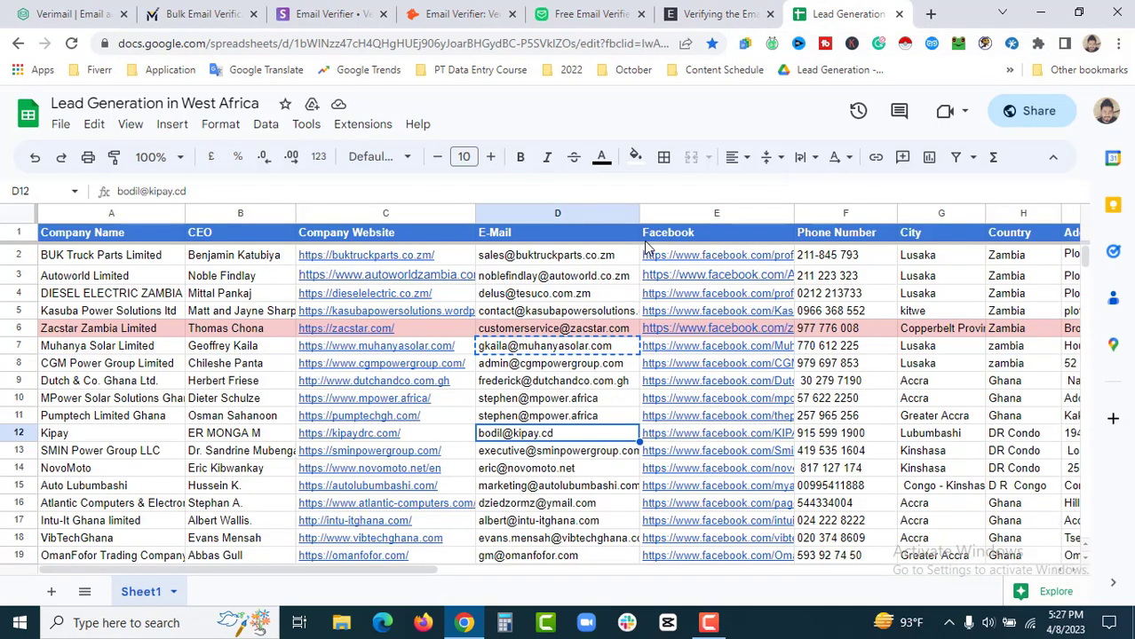
{"action": "left_click", "coordinate": [720, 14]}
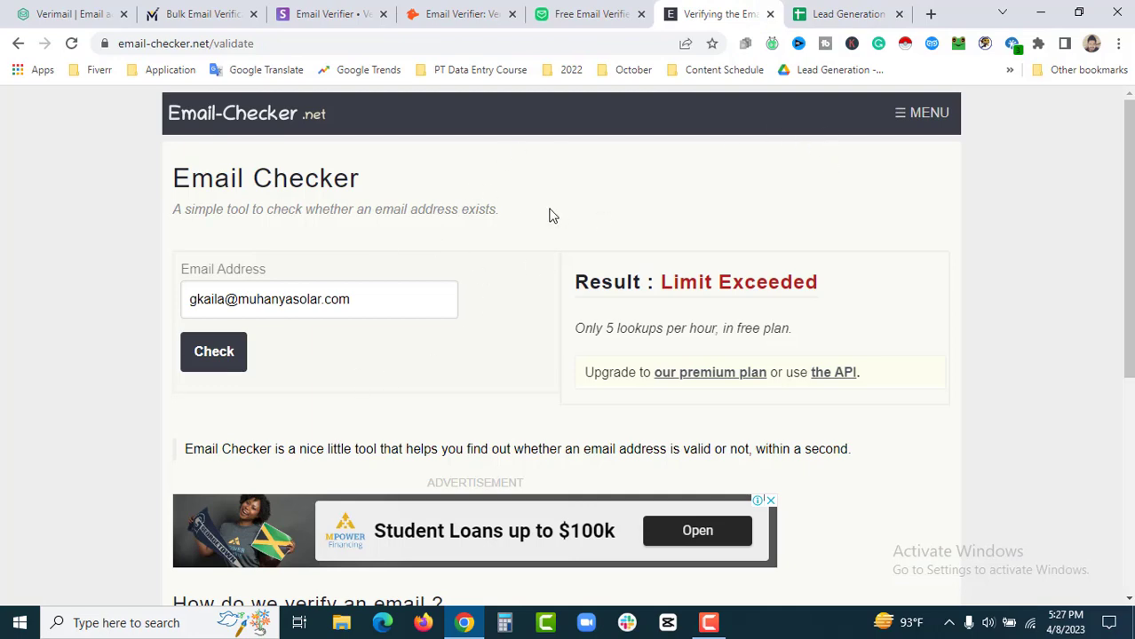
{"action": "left_click", "coordinate": [827, 9]}
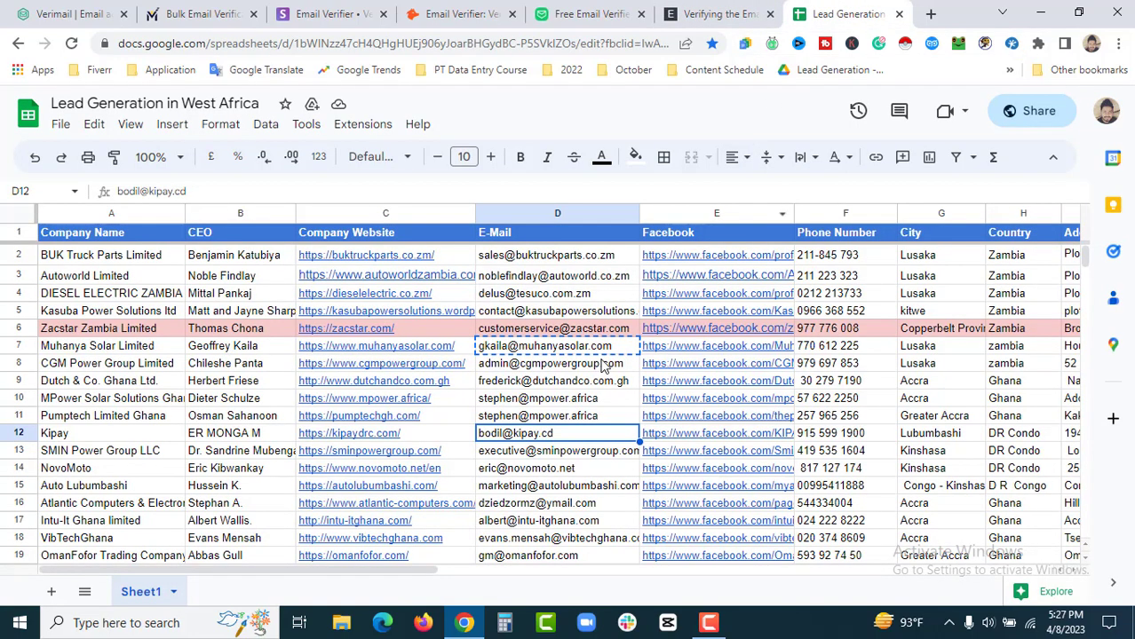
{"action": "left_click", "coordinate": [536, 367]}
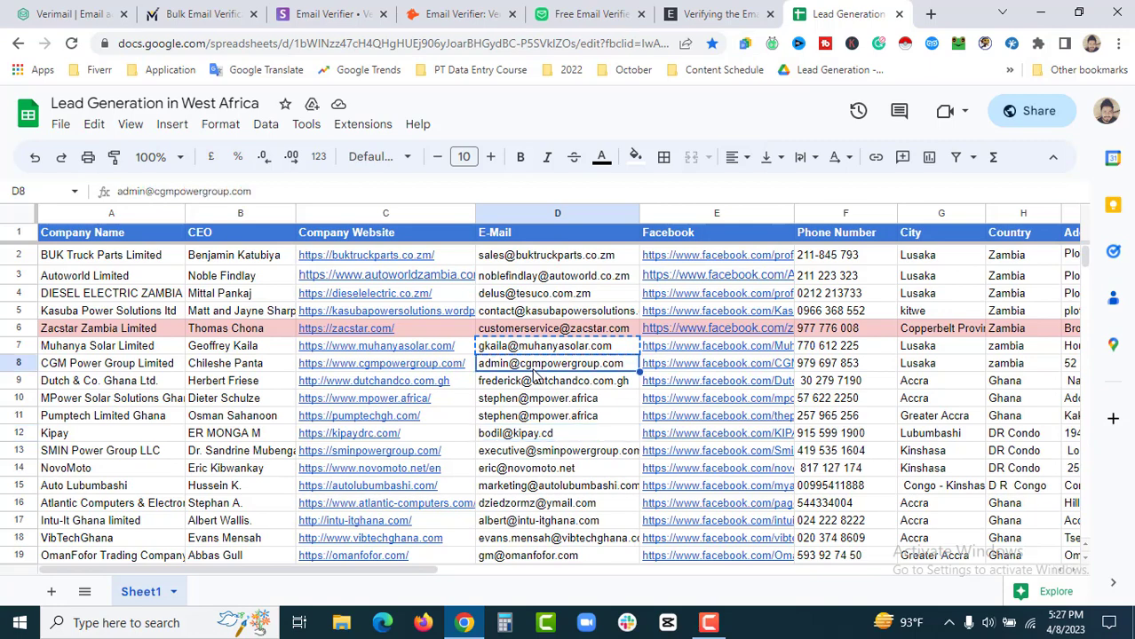
{"action": "left_click", "coordinate": [721, 13]}
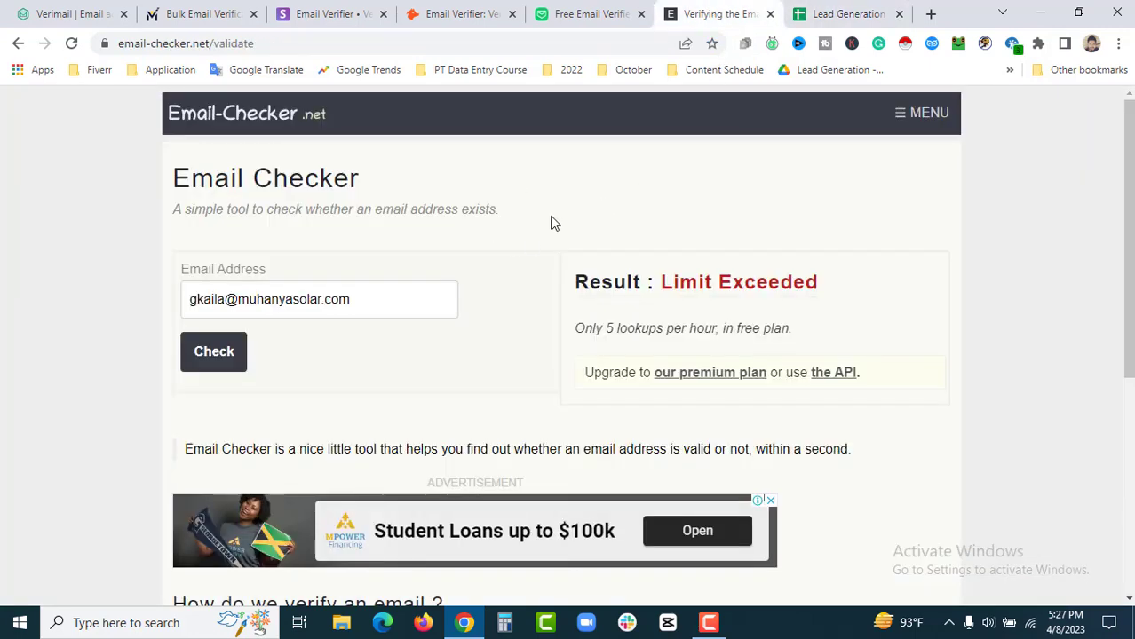
Step: Look at Proofy's free email verifier page, including its free verification offer and the explanation of how the verifier works
{"action": "left_click", "coordinate": [583, 16]}
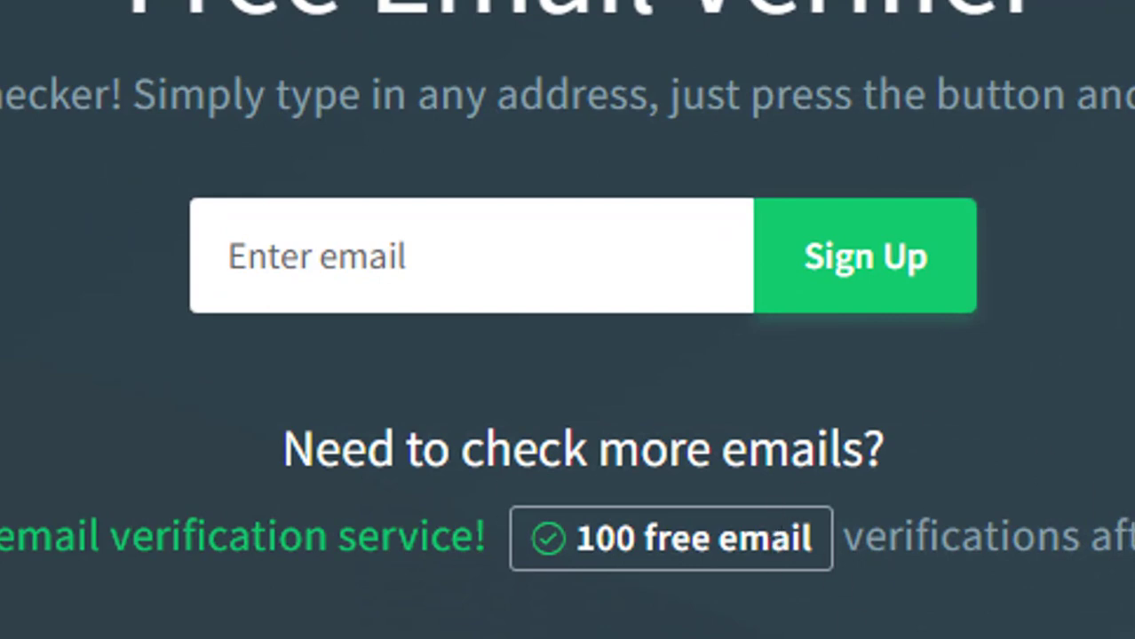
{"action": "scroll", "coordinate": [568, 319], "scroll_direction": "down", "scroll_amount": 3}
{"action": "scroll", "coordinate": [832, 403], "scroll_direction": "down", "scroll_amount": 3}
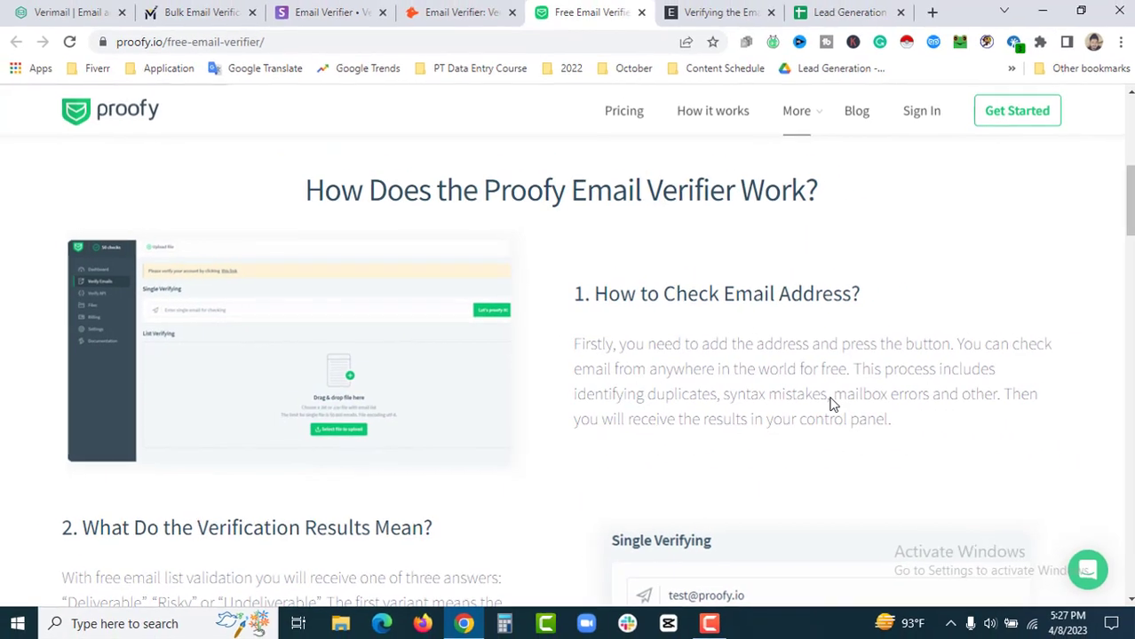
Step: Read further through Proofy's free verifier page for its account limits and the free verifications offered after registration
{"action": "scroll", "coordinate": [831, 424], "scroll_direction": "down", "scroll_amount": 15}
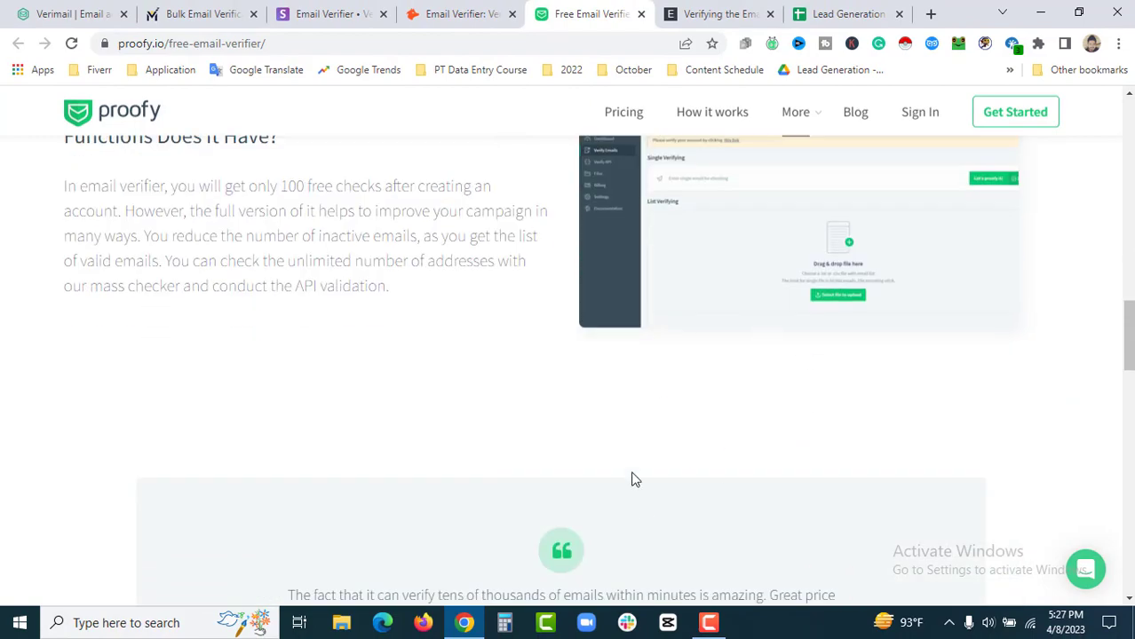
{"action": "scroll", "coordinate": [720, 468], "scroll_direction": "up", "scroll_amount": 15}
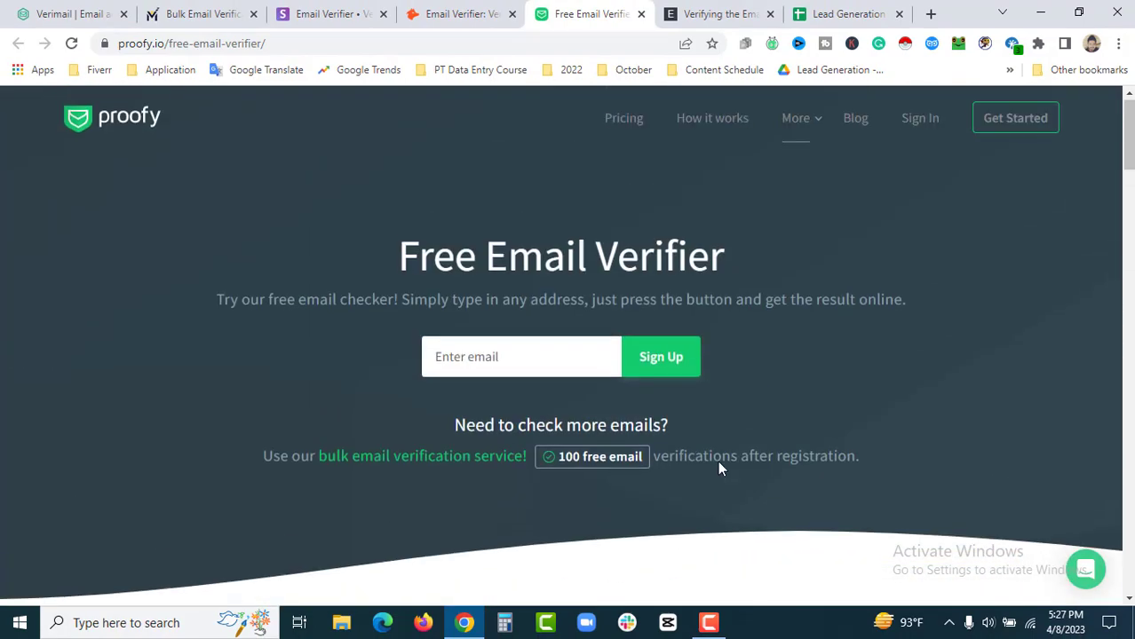
{"action": "scroll", "coordinate": [702, 470], "scroll_direction": "down", "scroll_amount": 1}
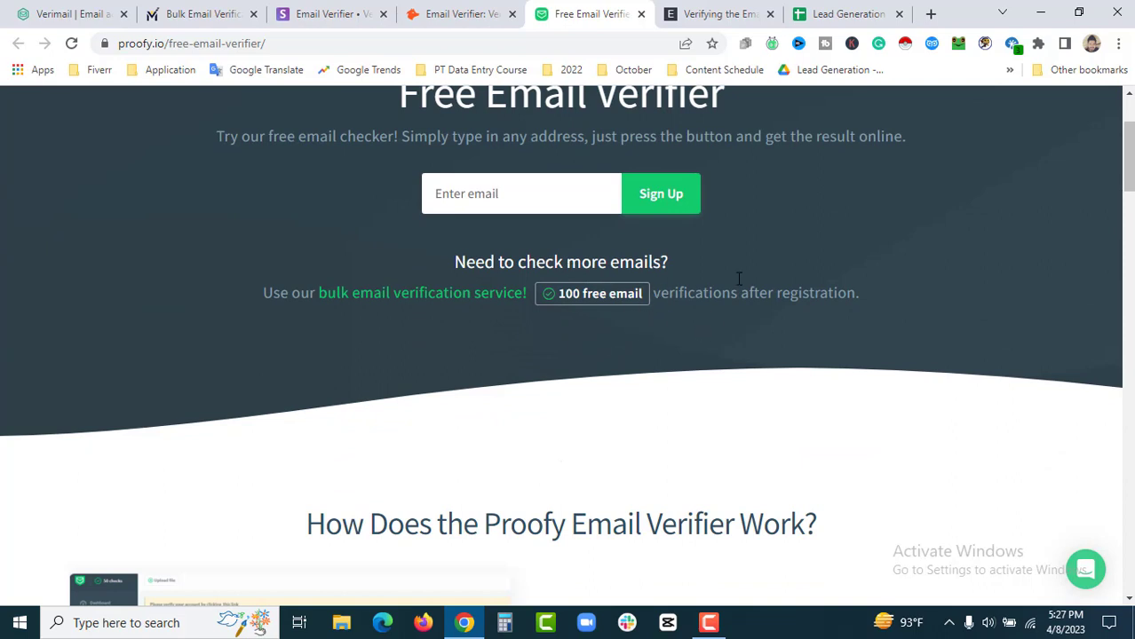
{"action": "scroll", "coordinate": [768, 273], "scroll_direction": "up", "scroll_amount": 2}
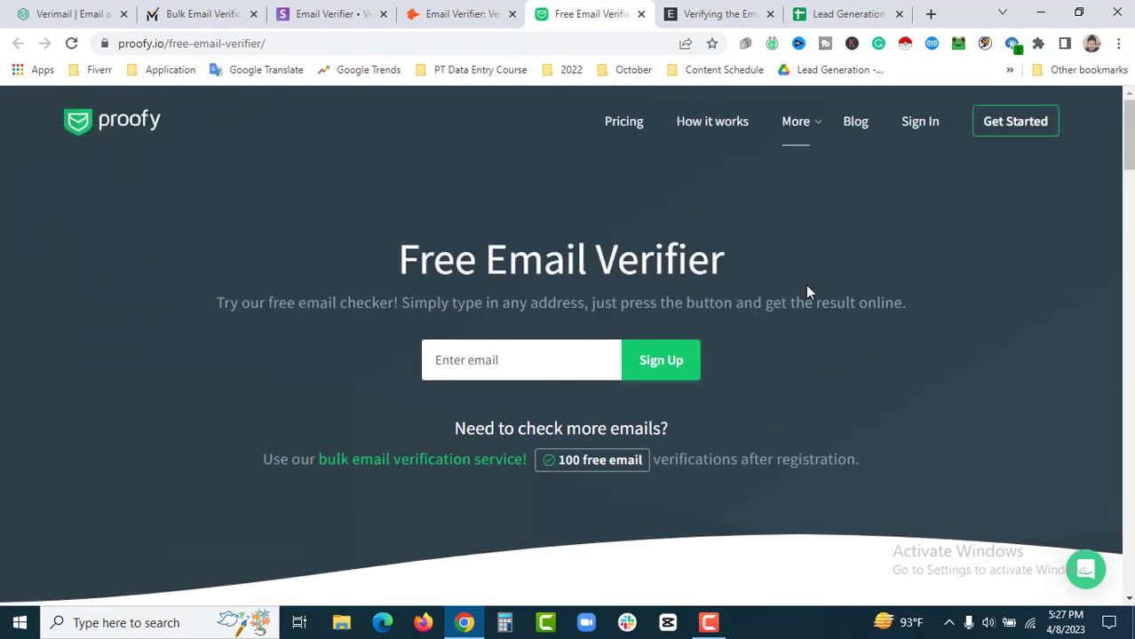
Step: Switch to Hunter's Email Verifier page and examine its bulk verification, API and free monthly verification offer, then return to Proofy
{"action": "left_click", "coordinate": [457, 13]}
{"action": "mouse_move", "coordinate": [475, 119]}
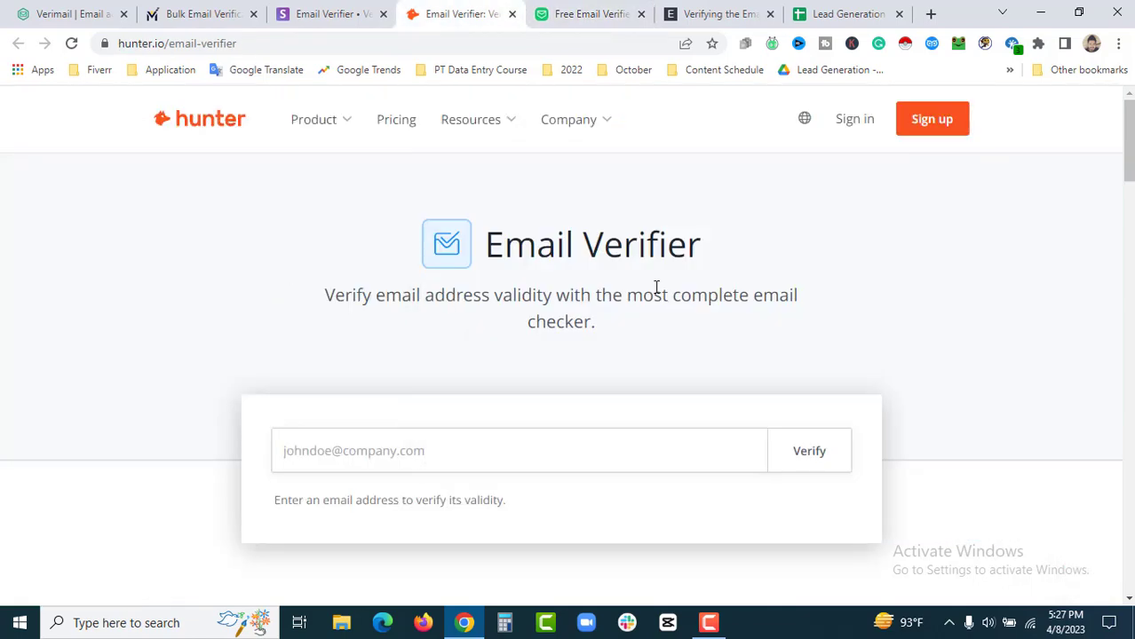
{"action": "scroll", "coordinate": [977, 406], "scroll_direction": "down", "scroll_amount": 5}
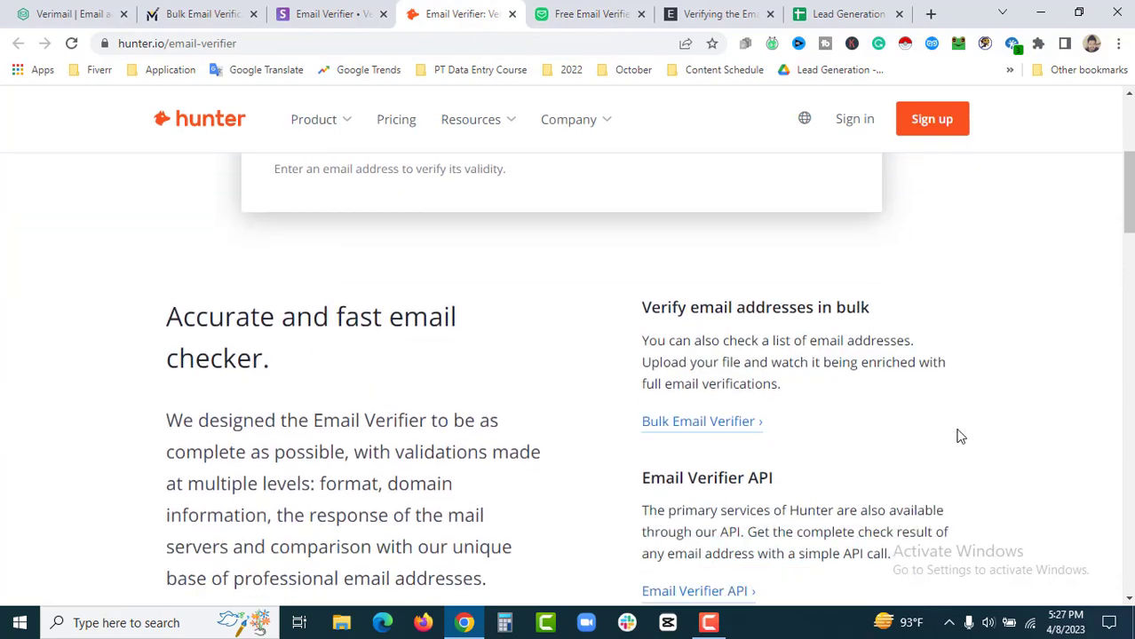
{"action": "scroll", "coordinate": [957, 433], "scroll_direction": "down", "scroll_amount": 4}
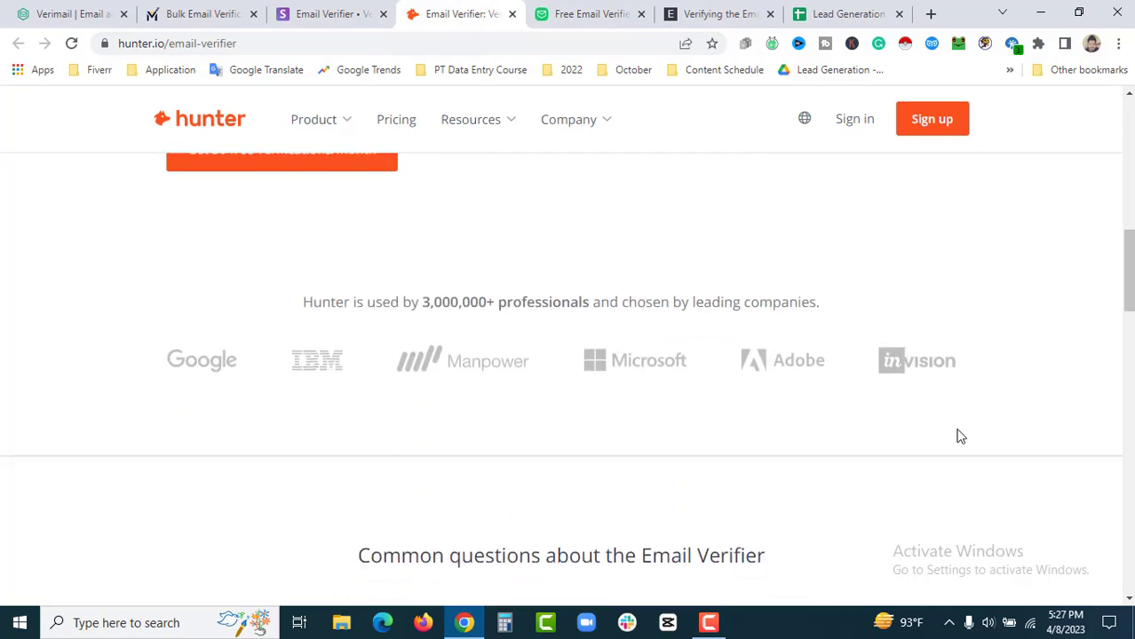
{"action": "scroll", "coordinate": [957, 433], "scroll_direction": "up", "scroll_amount": 4}
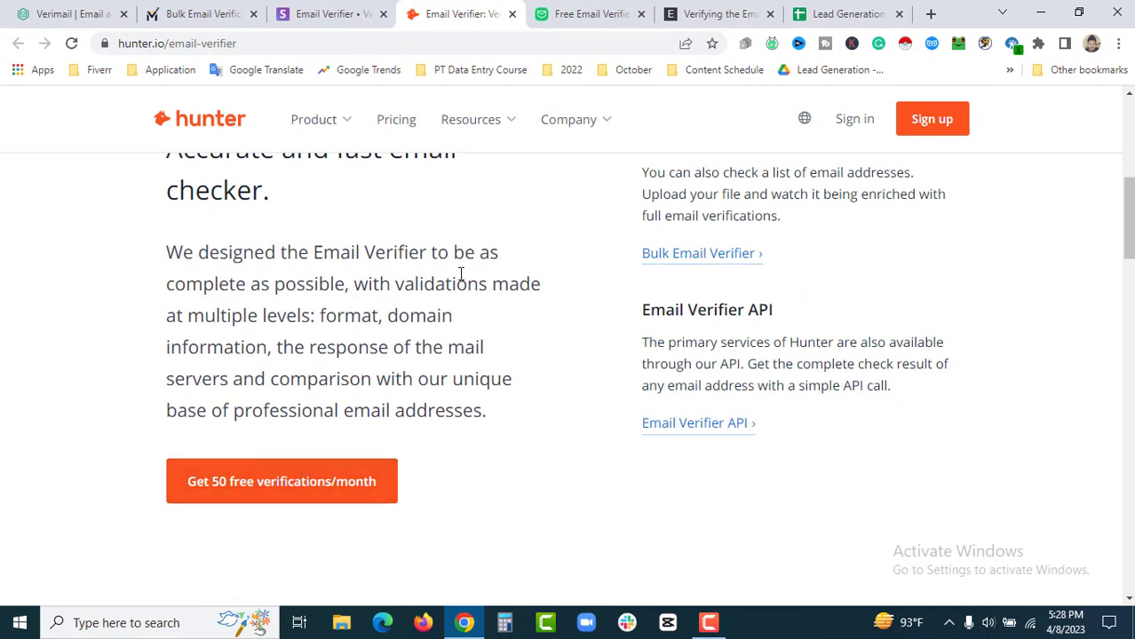
{"action": "left_click", "coordinate": [587, 15]}
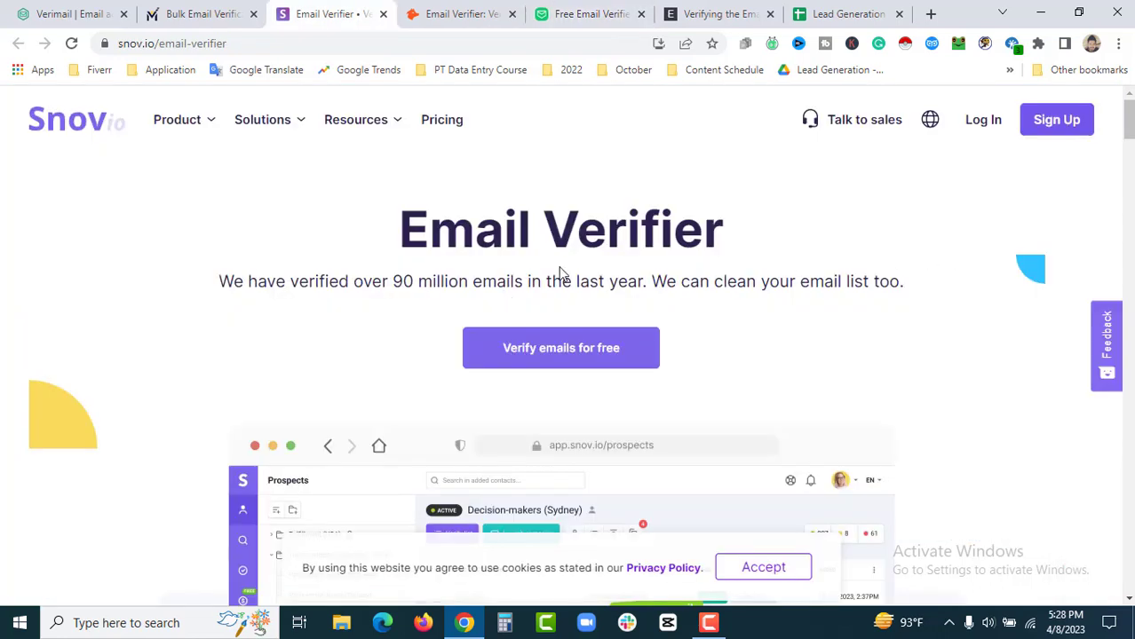
Step: Look over Snov.io's Email Verifier page, from the introduction and prospect list preview to the feature overview
{"action": "scroll", "coordinate": [679, 310], "scroll_direction": "down", "scroll_amount": 1}
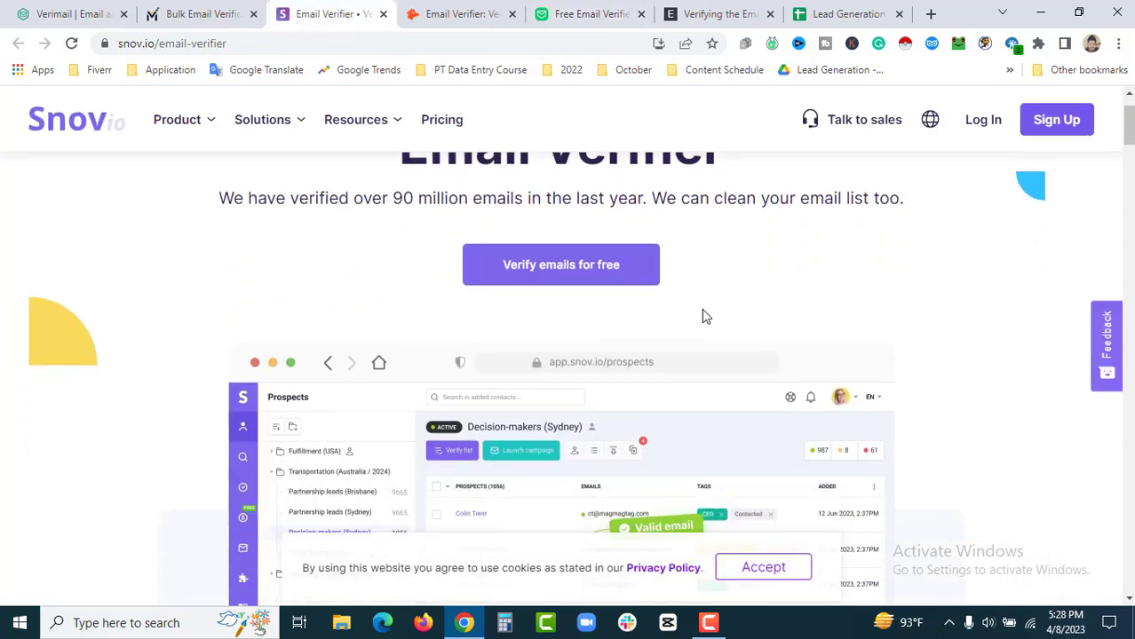
{"action": "scroll", "coordinate": [702, 311], "scroll_direction": "down", "scroll_amount": 15}
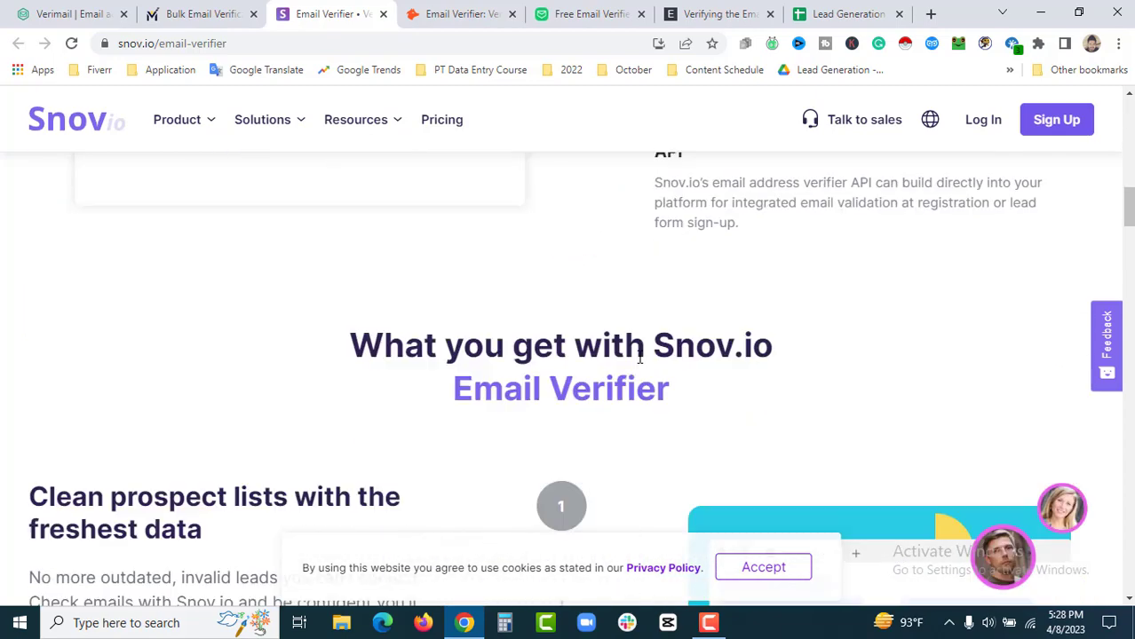
{"action": "scroll", "coordinate": [640, 358], "scroll_direction": "up", "scroll_amount": 20}
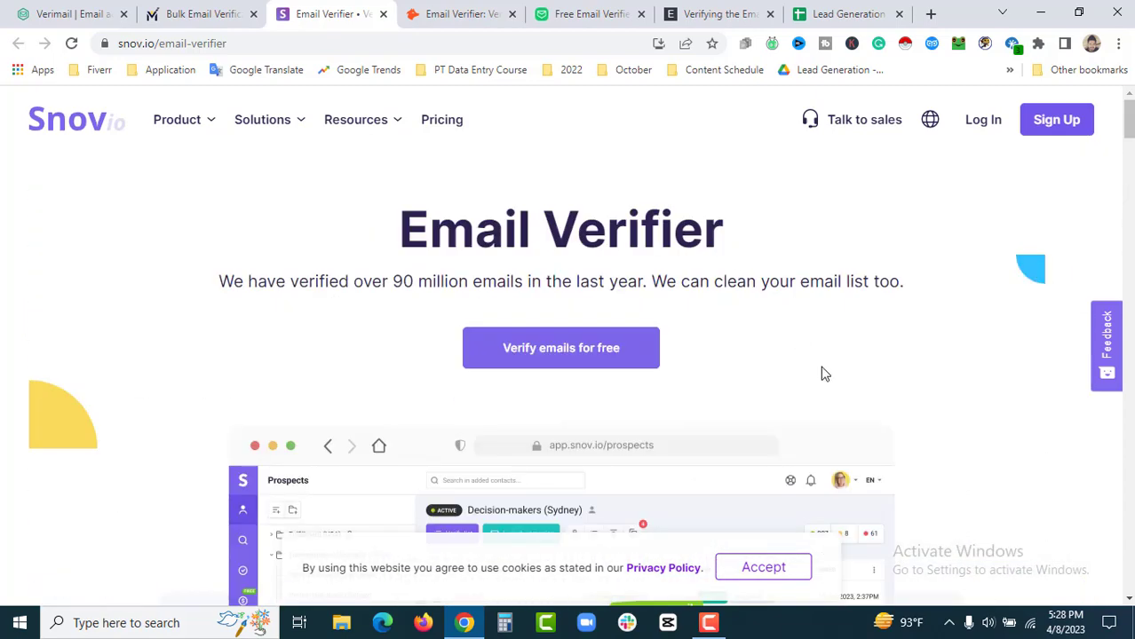
{"action": "scroll", "coordinate": [878, 378], "scroll_direction": "down", "scroll_amount": 20}
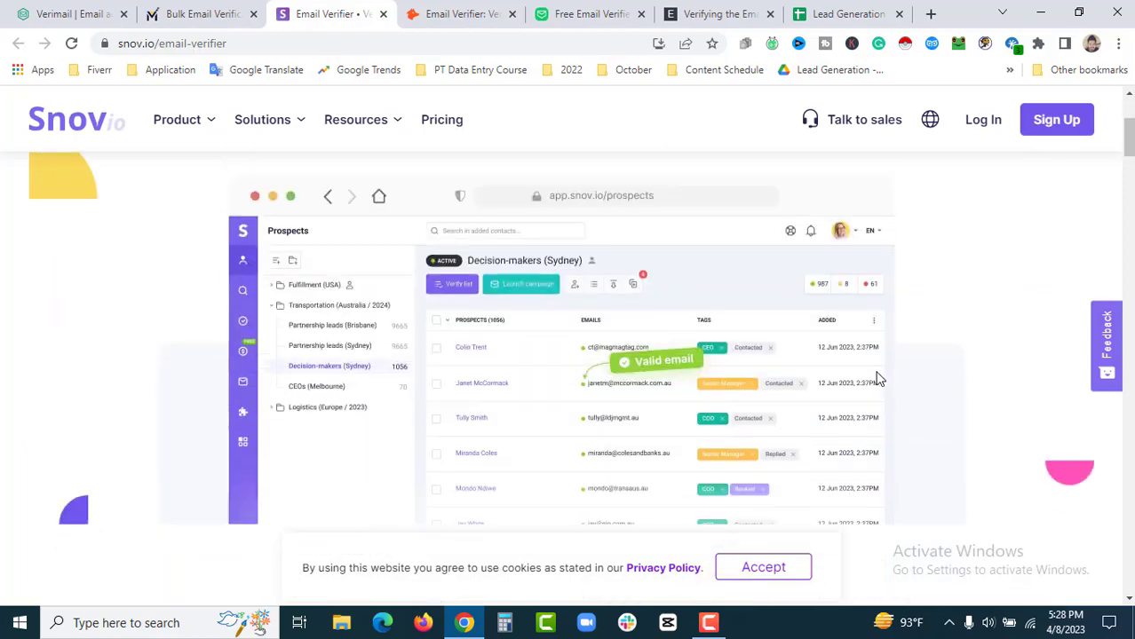
{"action": "scroll", "coordinate": [877, 378], "scroll_direction": "up", "scroll_amount": 20}
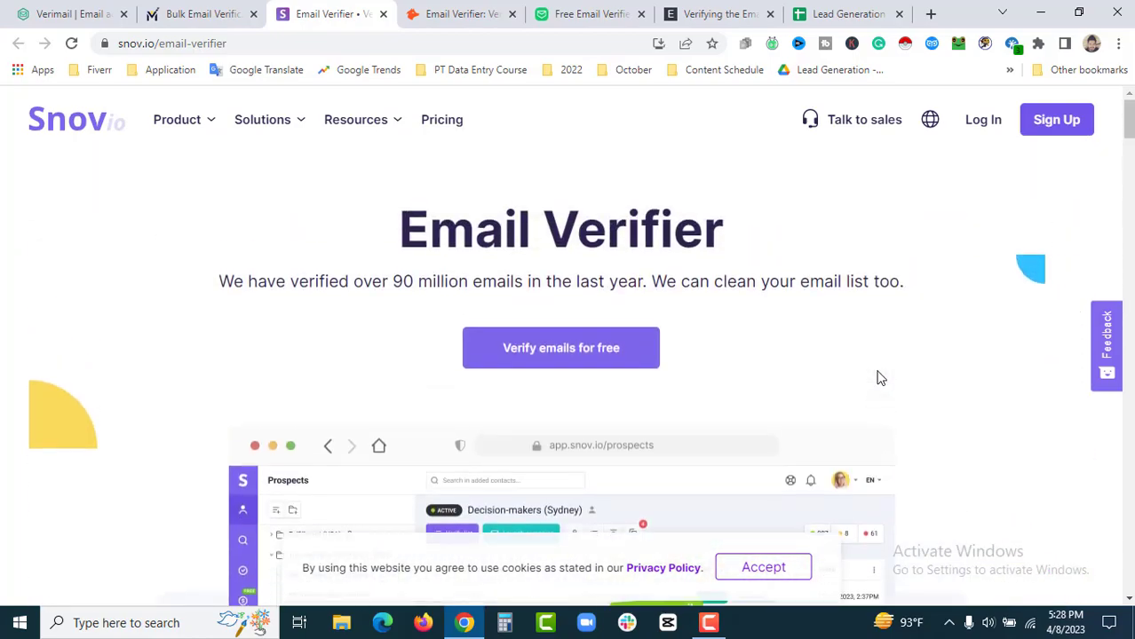
Step: Find the "Is the Email Verifier free?" answer in Snov.io's FAQ and highlight its statement about free monthly credits
{"action": "scroll", "coordinate": [878, 378], "scroll_direction": "down", "scroll_amount": 10}
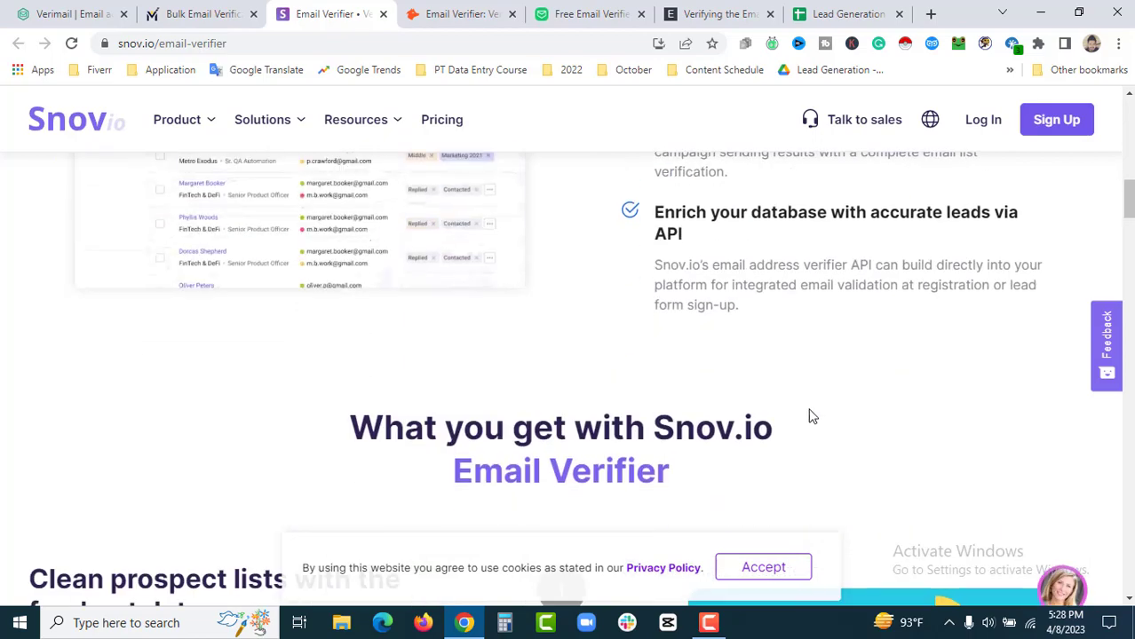
{"action": "scroll", "coordinate": [811, 413], "scroll_direction": "down", "scroll_amount": 10}
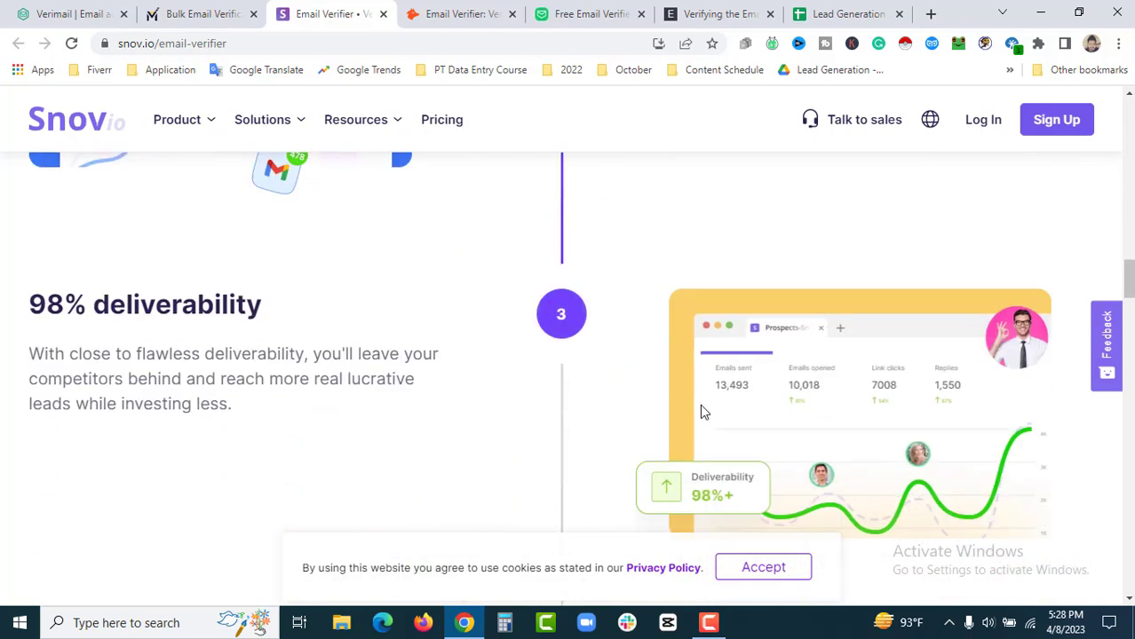
{"action": "scroll", "coordinate": [702, 411], "scroll_direction": "down", "scroll_amount": 10}
{"action": "scroll", "coordinate": [701, 410], "scroll_direction": "down", "scroll_amount": 10}
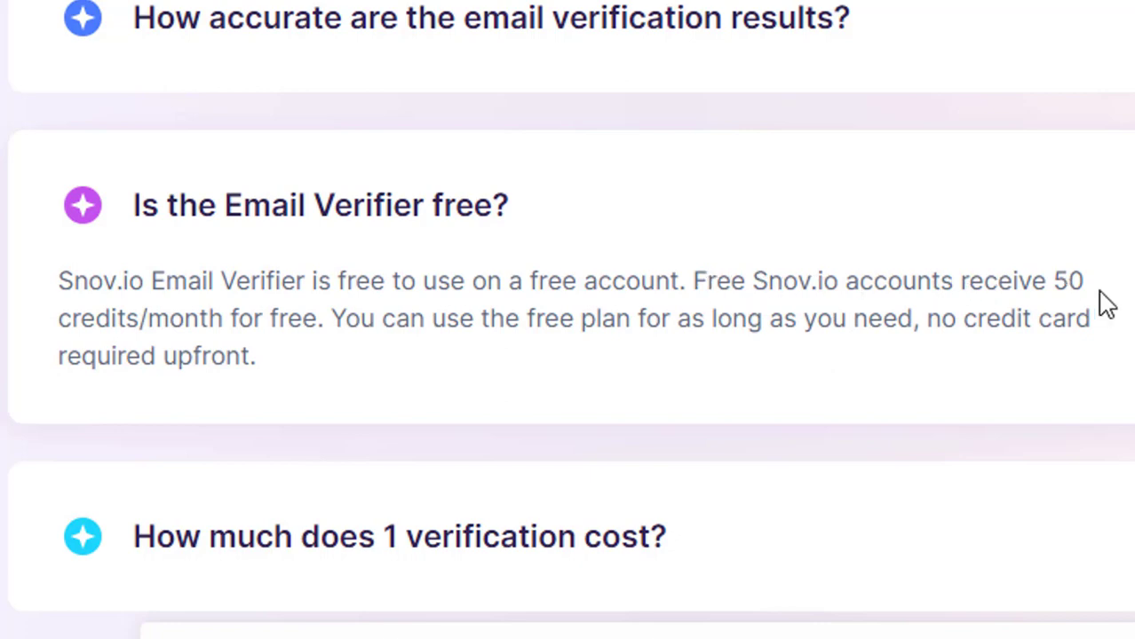
{"action": "left_click_drag", "start_coordinate": [321, 322], "coordinate": [58, 294]}
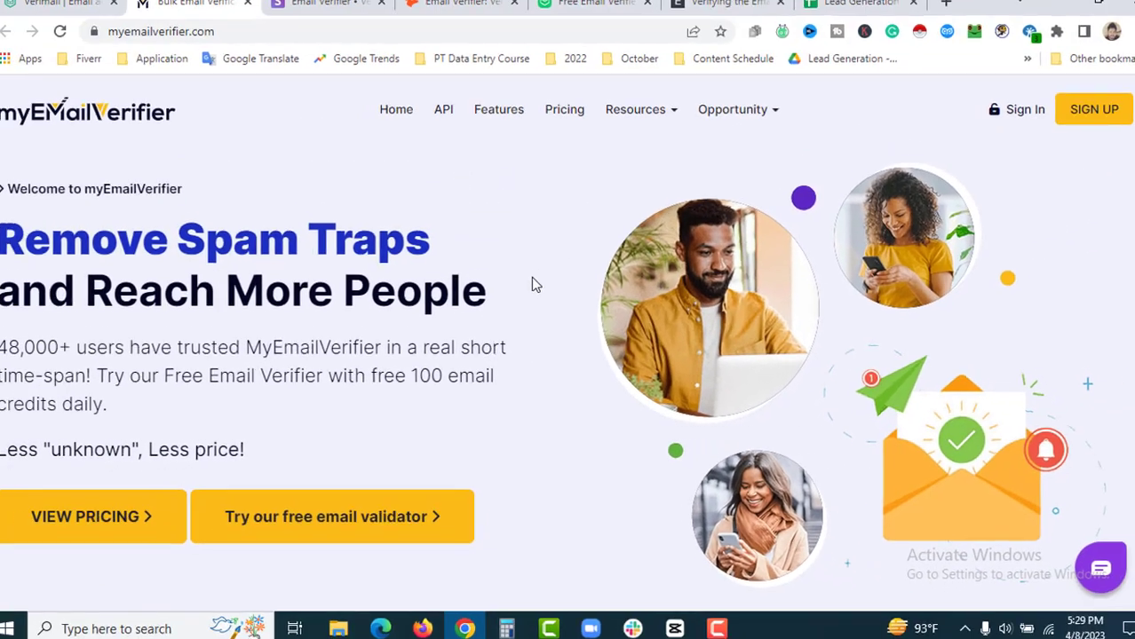
Step: Examine myEmailVerifier's home page introduction and highlight the words about its free daily email credits
{"action": "scroll", "coordinate": [489, 302], "scroll_direction": "down", "scroll_amount": 2}
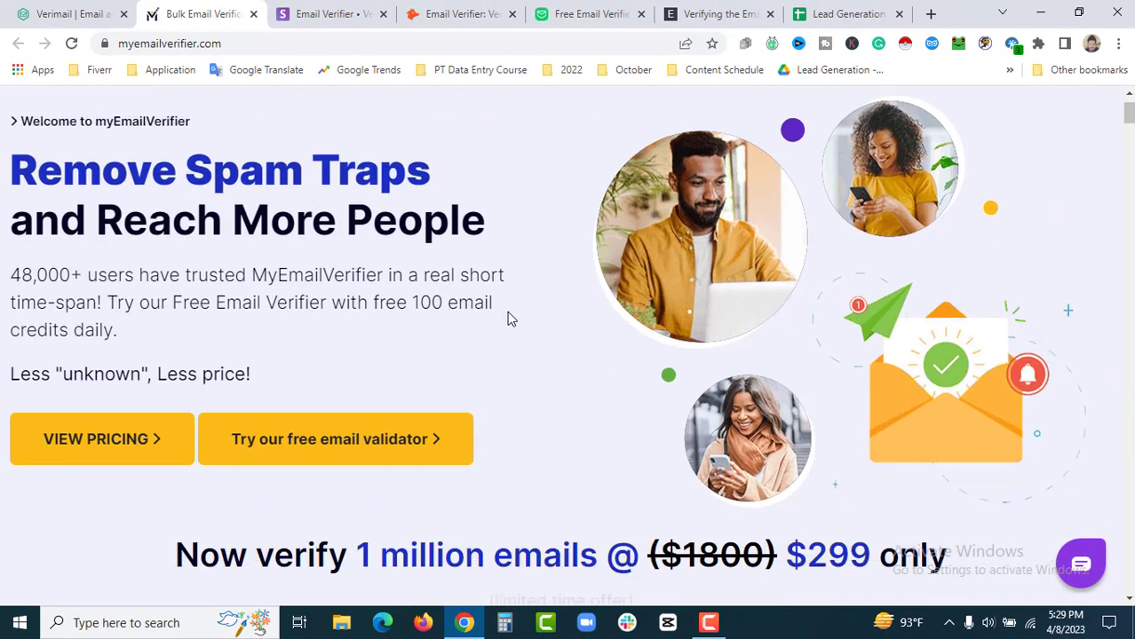
{"action": "scroll", "coordinate": [509, 316], "scroll_direction": "up", "scroll_amount": 1}
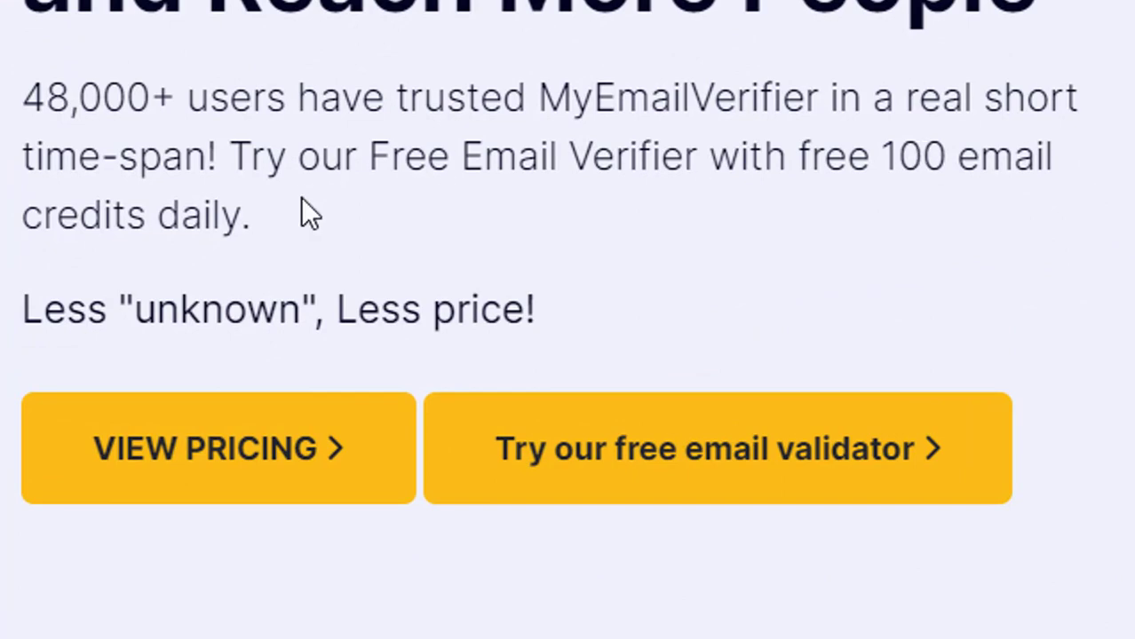
{"action": "left_click_drag", "start_coordinate": [304, 213], "coordinate": [9, 203]}
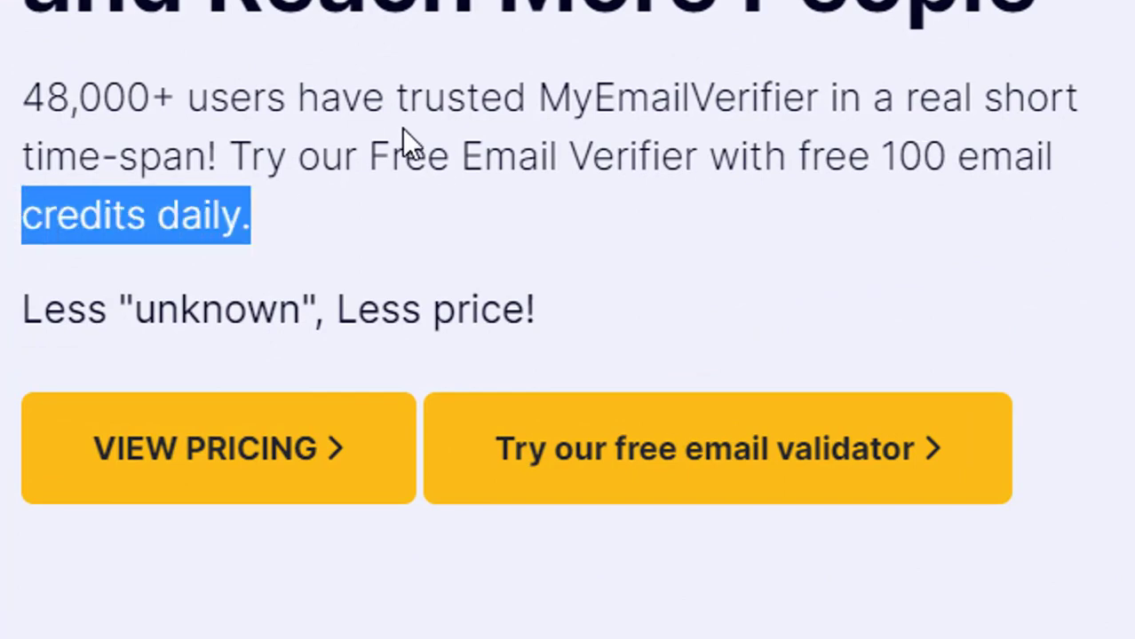
{"action": "left_click_drag", "start_coordinate": [403, 125], "coordinate": [404, 130]}
{"action": "left_click", "coordinate": [692, 131]}
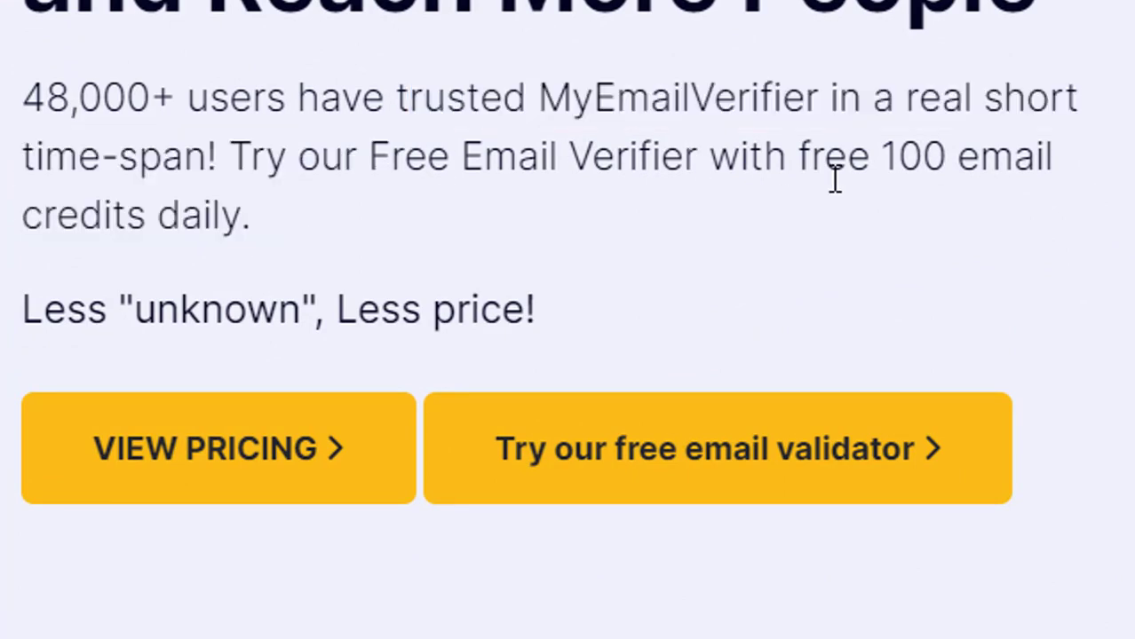
{"action": "left_click_drag", "start_coordinate": [883, 146], "coordinate": [1006, 226]}
{"action": "left_click", "coordinate": [1036, 197]}
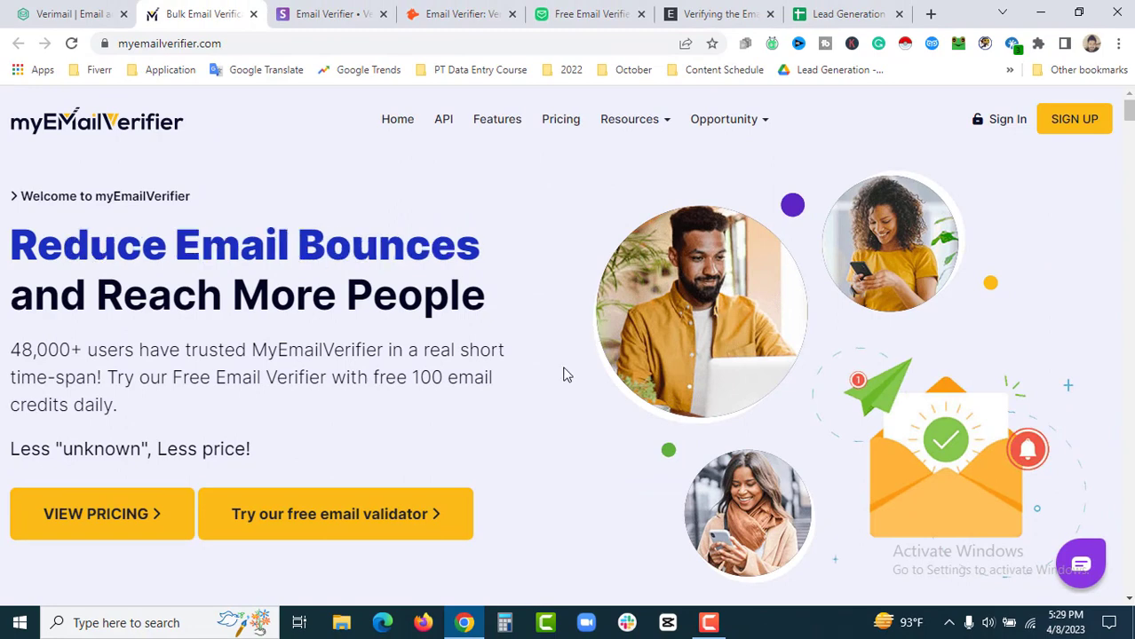
Step: Look through myEmailVerifier's customer statistics and trust ratings, and highlight "100 email" in the introduction
{"action": "scroll", "coordinate": [543, 402], "scroll_direction": "down", "scroll_amount": 1}
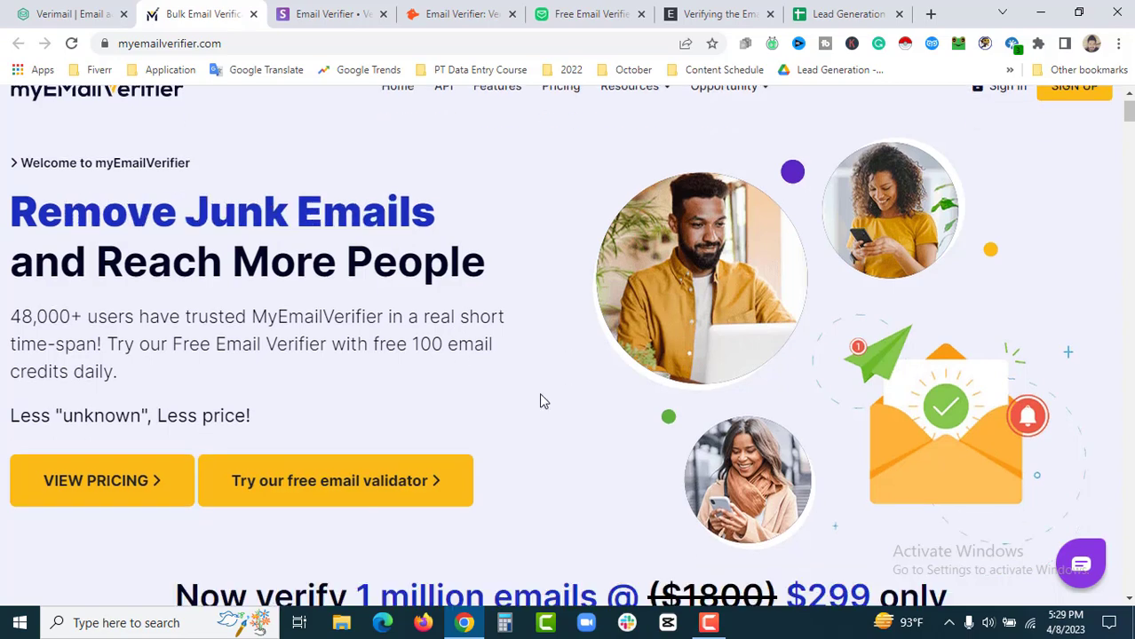
{"action": "scroll", "coordinate": [541, 399], "scroll_direction": "down", "scroll_amount": 15}
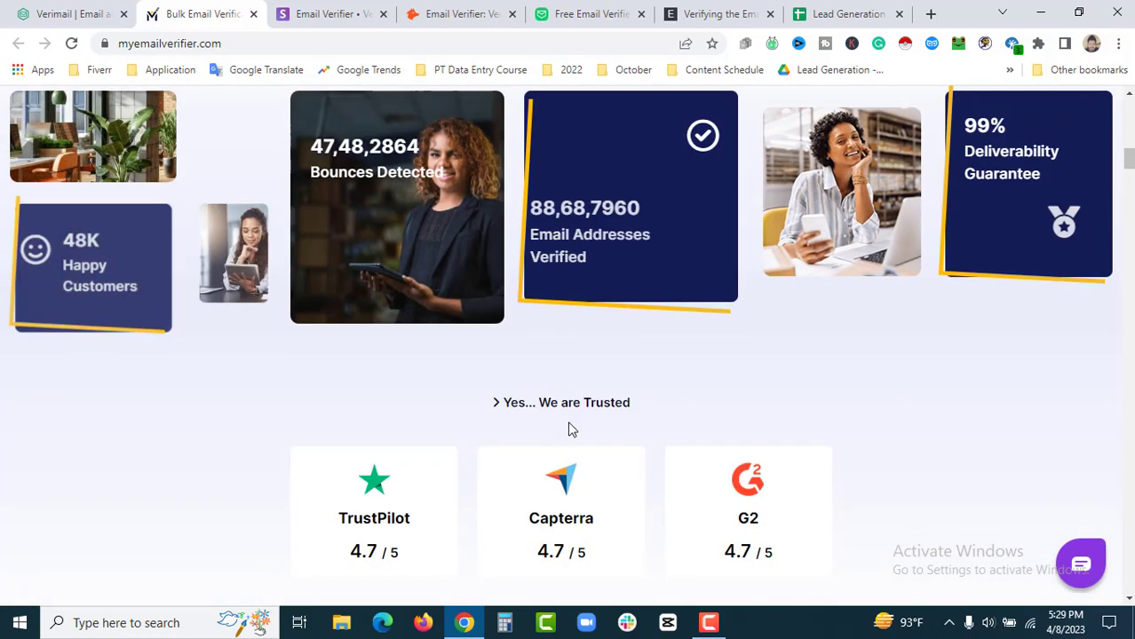
{"action": "scroll", "coordinate": [559, 364], "scroll_direction": "up", "scroll_amount": 15}
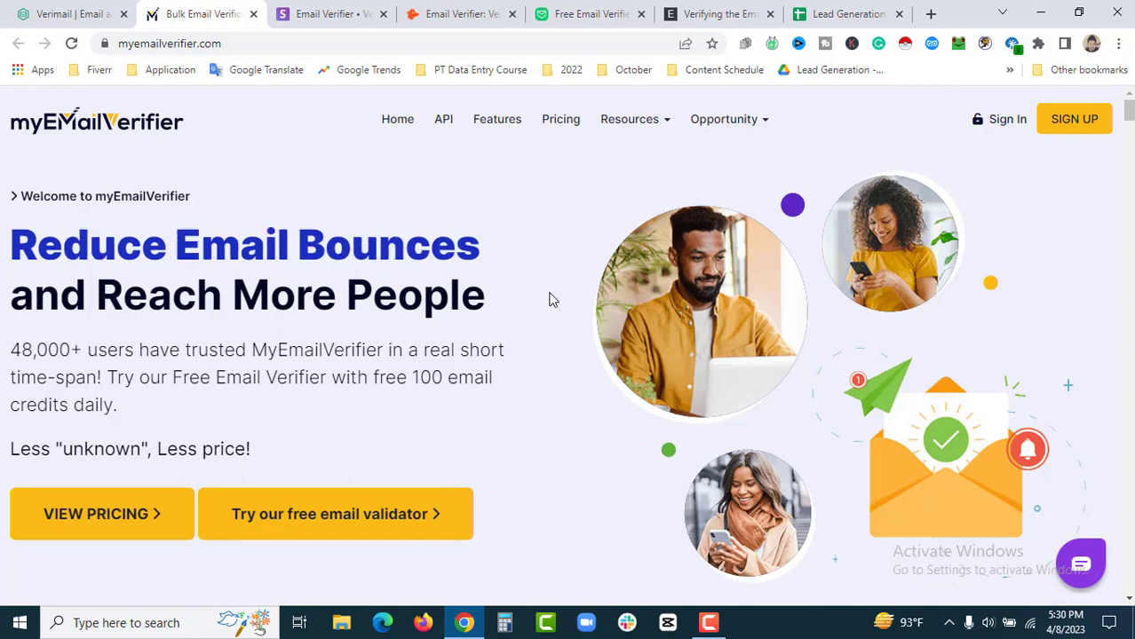
{"action": "double_click", "coordinate": [415, 378]}
{"action": "left_click_drag", "start_coordinate": [462, 376], "coordinate": [509, 382]}
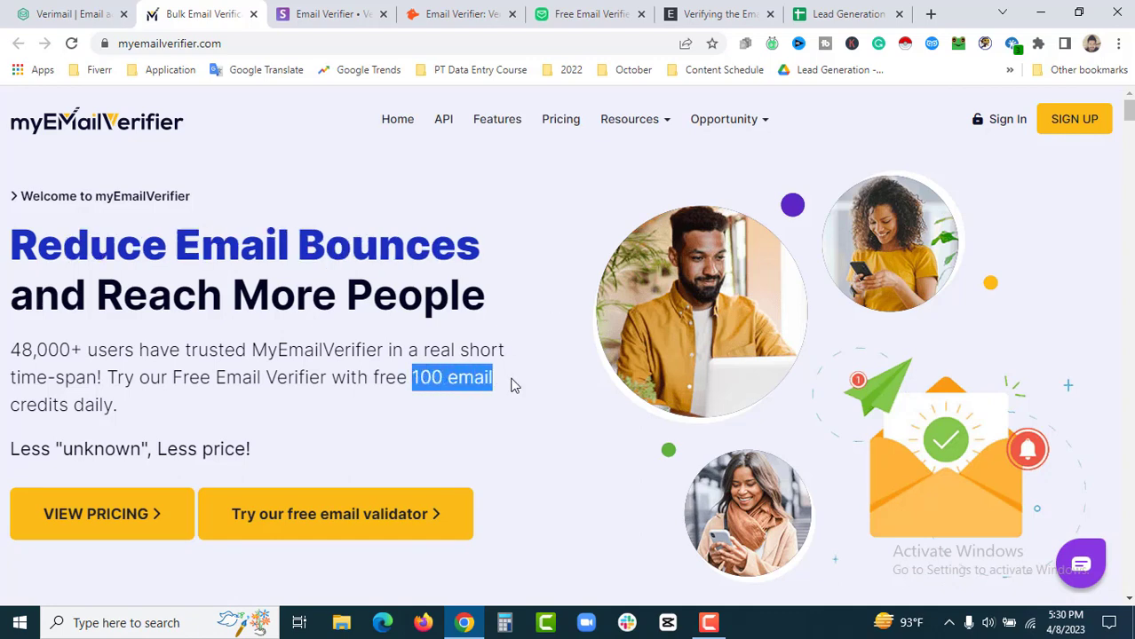
{"action": "left_click", "coordinate": [518, 333]}
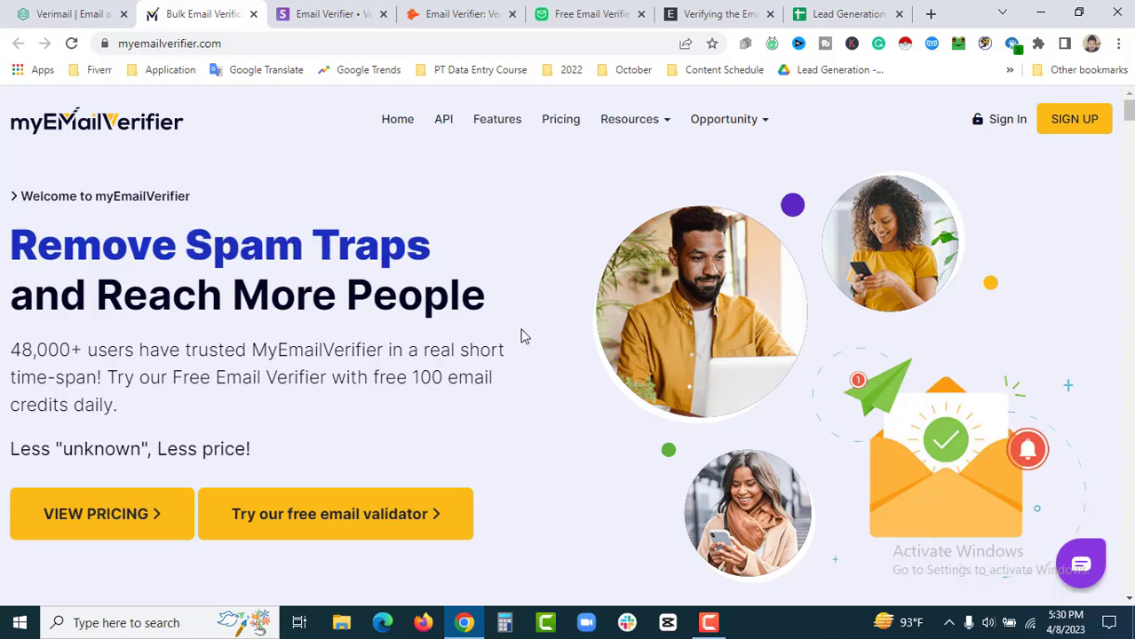
Step: Revisit the open Snov.io, Hunter and Proofy verifier pages one after another
{"action": "left_click", "coordinate": [345, 13]}
{"action": "left_click", "coordinate": [434, 9]}
{"action": "key", "text": "ctrl+Tab"}
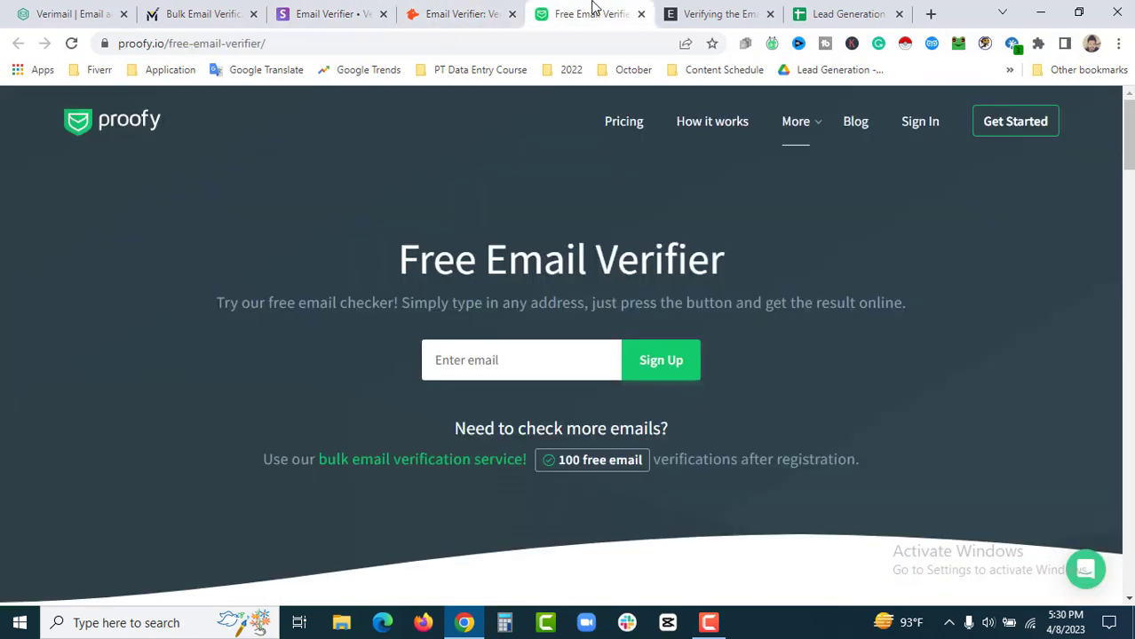
{"action": "key", "text": "ctrl+1"}
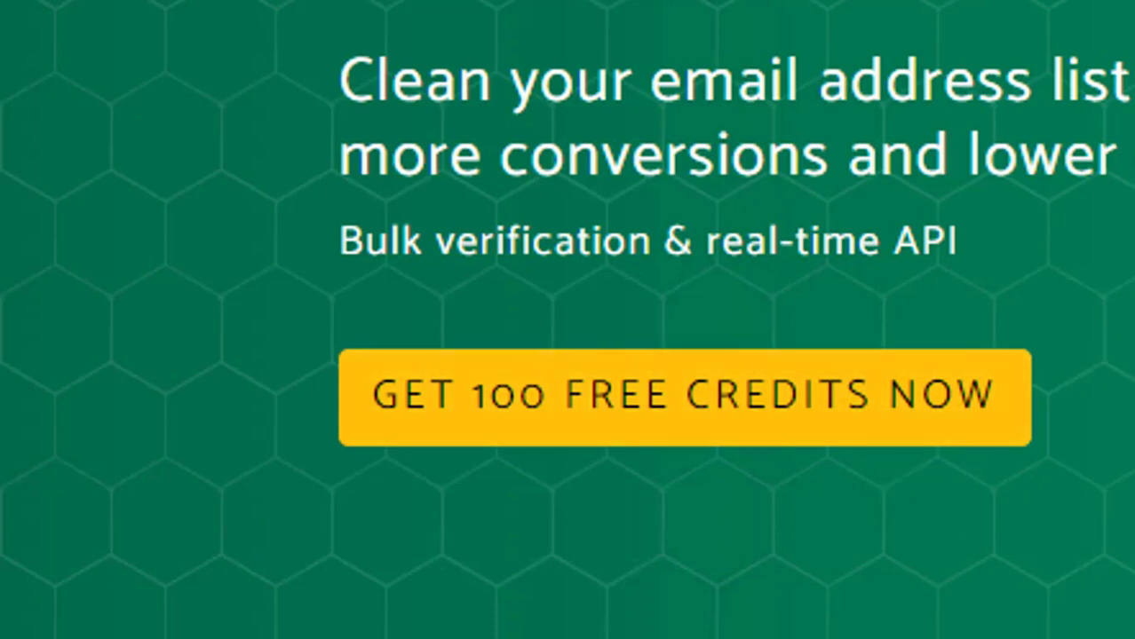
{"action": "scroll", "coordinate": [1101, 318], "scroll_direction": "down", "scroll_amount": 10}
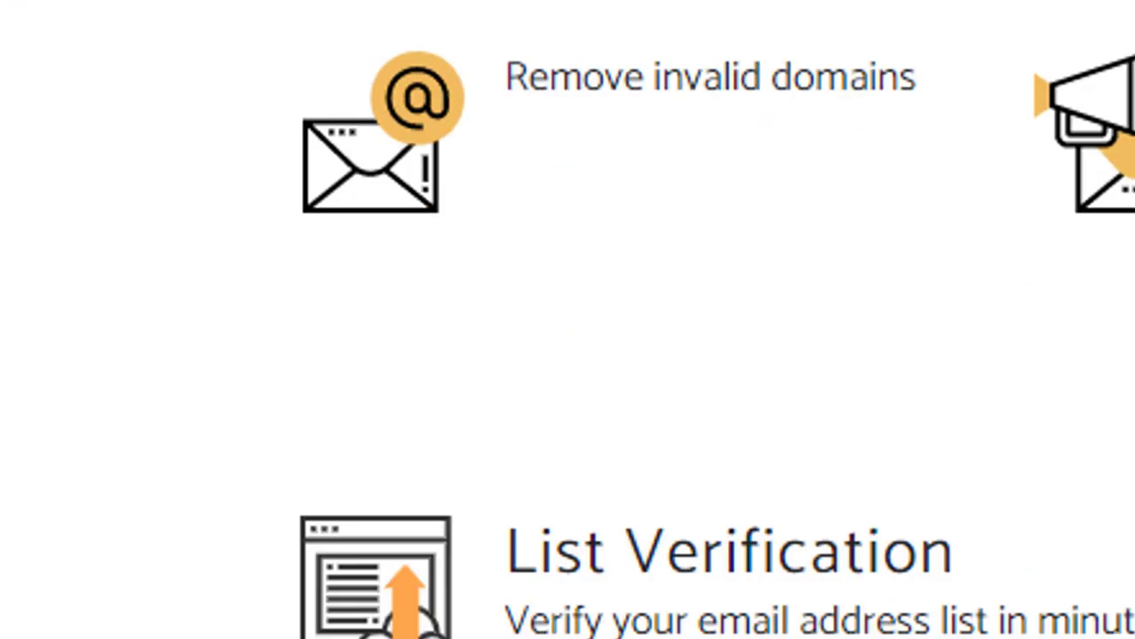
{"action": "scroll", "coordinate": [1094, 305], "scroll_direction": "down", "scroll_amount": 8}
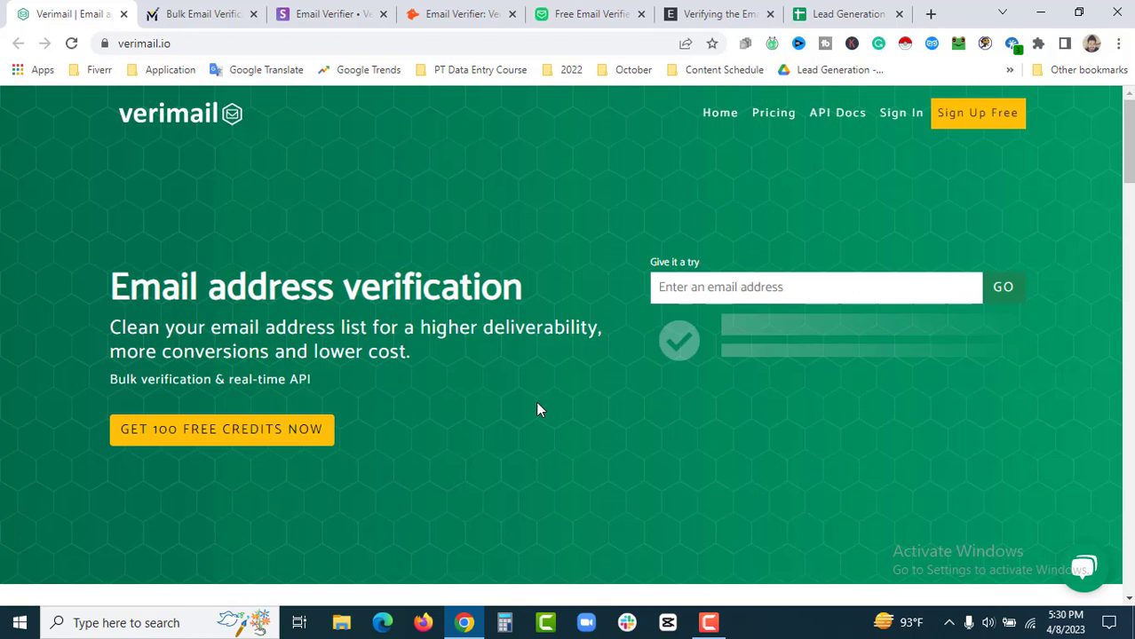
{"action": "scroll", "coordinate": [538, 409], "scroll_direction": "down", "scroll_amount": 1}
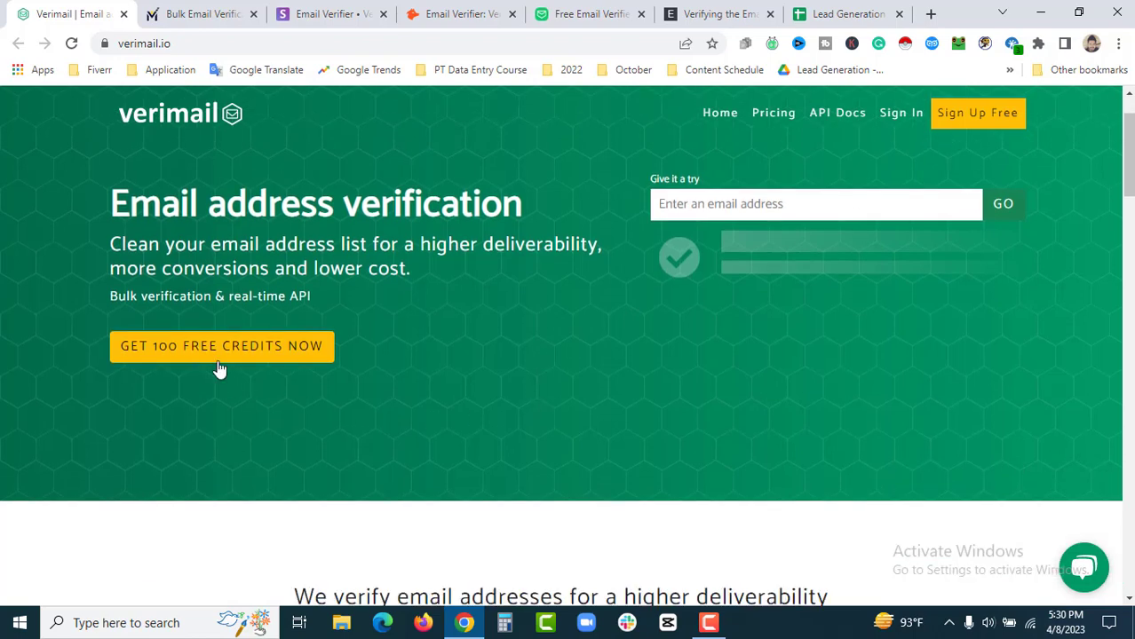
{"action": "scroll", "coordinate": [542, 366], "scroll_direction": "down", "scroll_amount": 1}
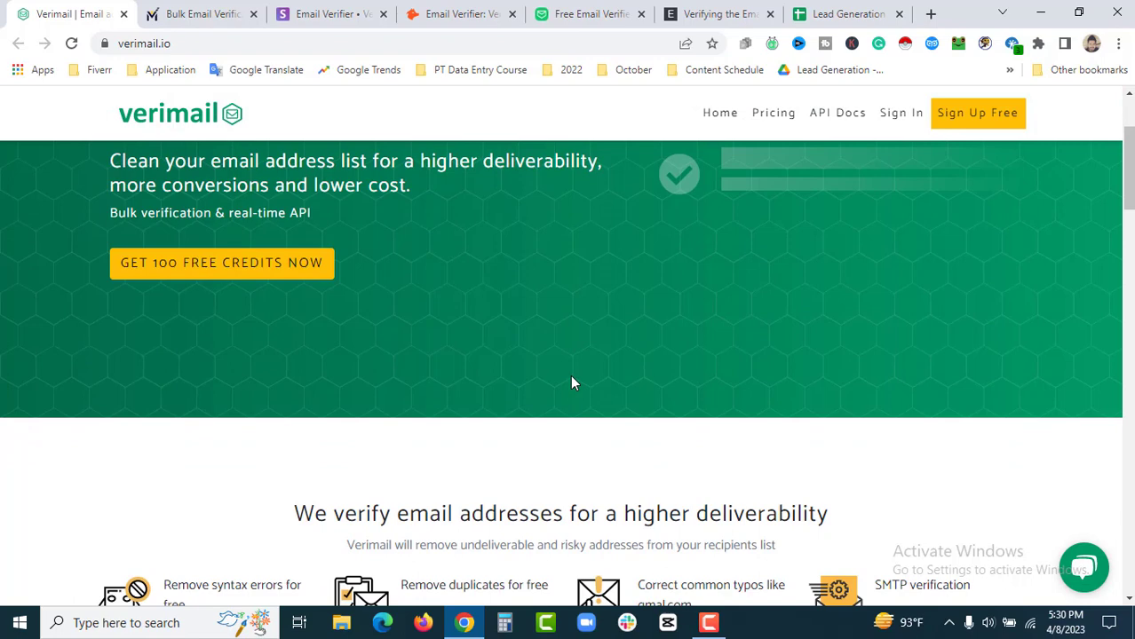
{"action": "scroll", "coordinate": [535, 442], "scroll_direction": "up", "scroll_amount": 2}
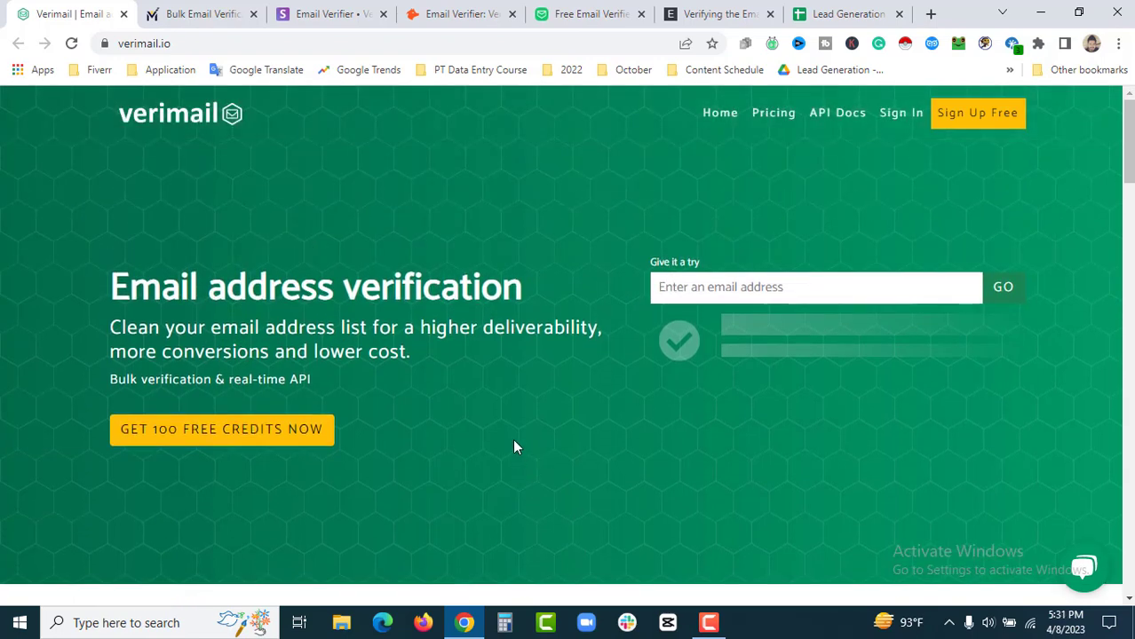
Step: Review the open verifier sites from myEmailVerifier through Proofy and the lead spreadsheet, ending on Email Checker's result page
{"action": "left_click", "coordinate": [205, 11]}
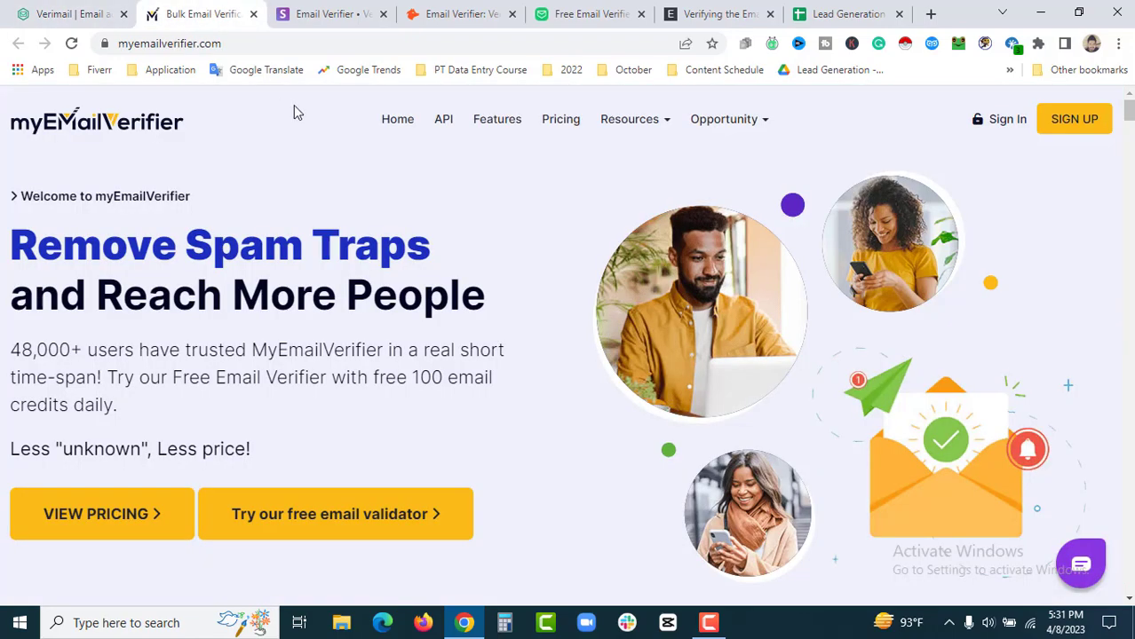
{"action": "left_click", "coordinate": [313, 10]}
{"action": "left_click", "coordinate": [458, 11]}
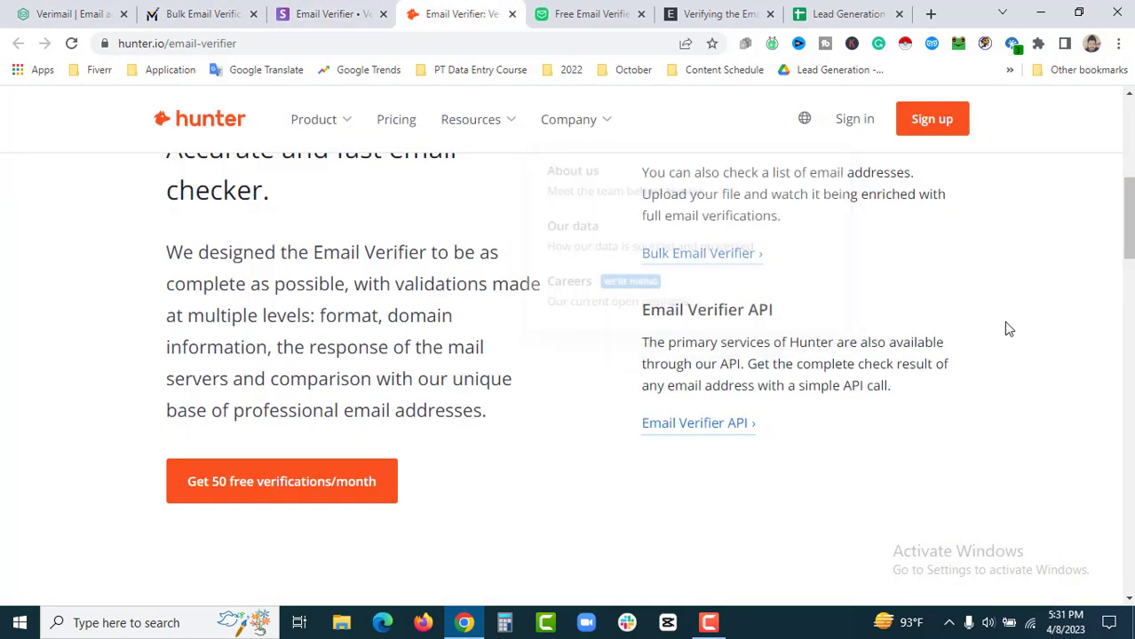
{"action": "scroll", "coordinate": [626, 388], "scroll_direction": "up", "scroll_amount": 5}
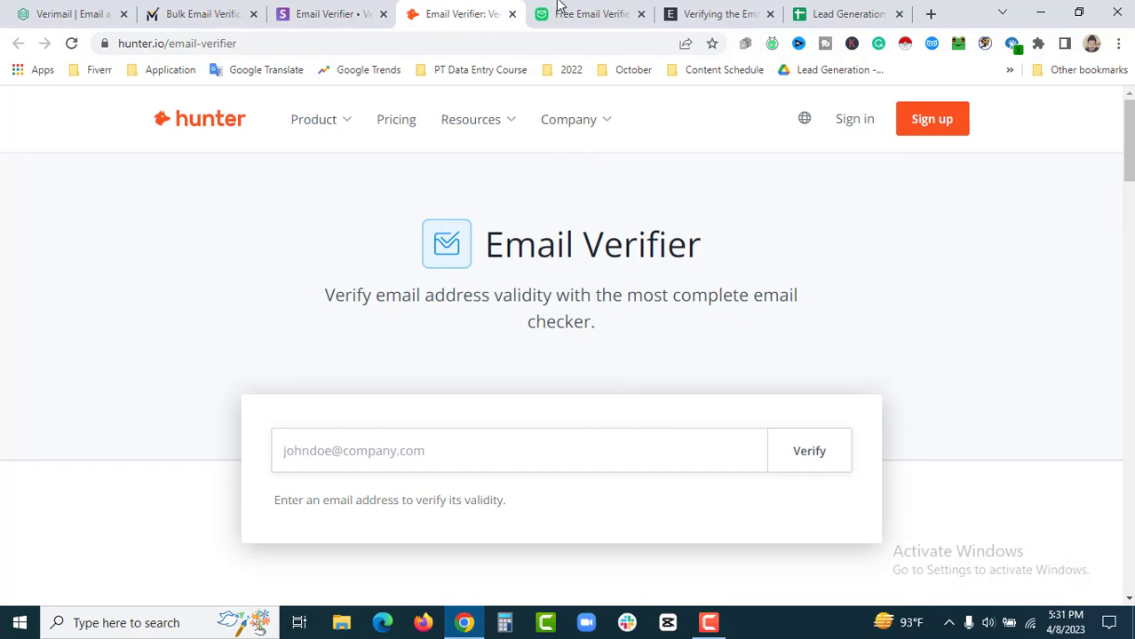
{"action": "left_click", "coordinate": [562, 11]}
{"action": "left_click", "coordinate": [702, 10]}
{"action": "left_click", "coordinate": [831, 12]}
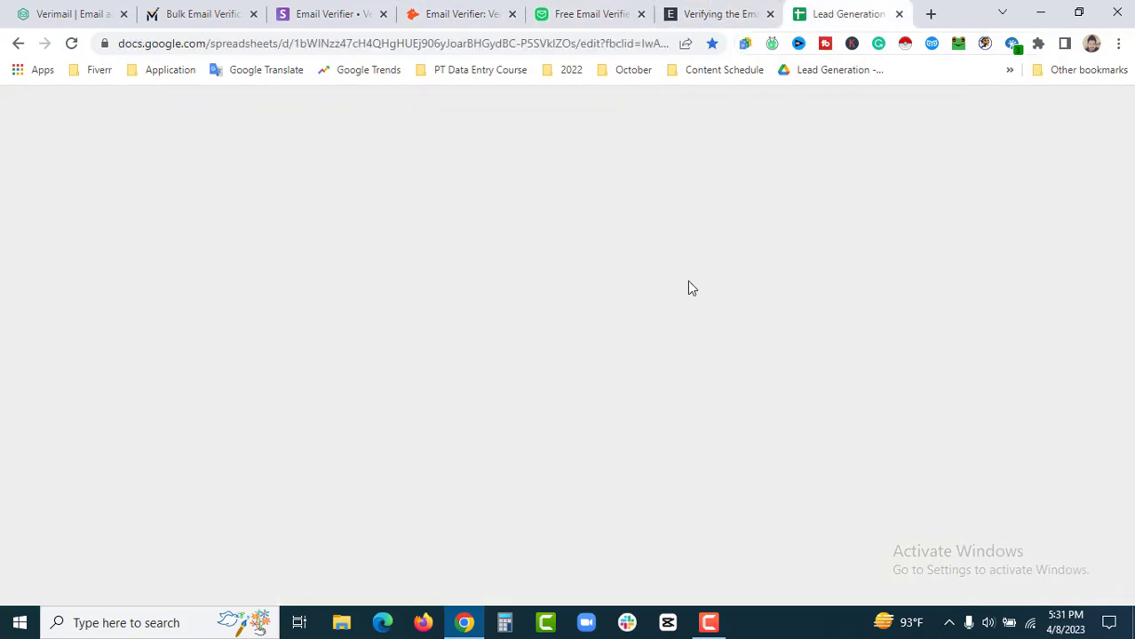
{"action": "left_click", "coordinate": [721, 13]}
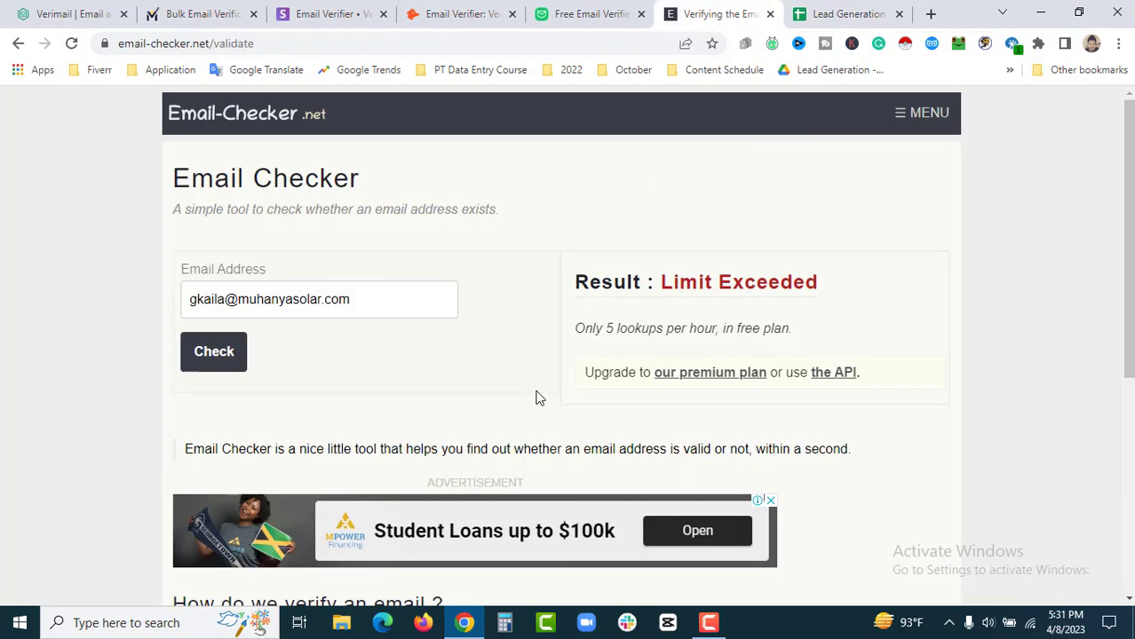